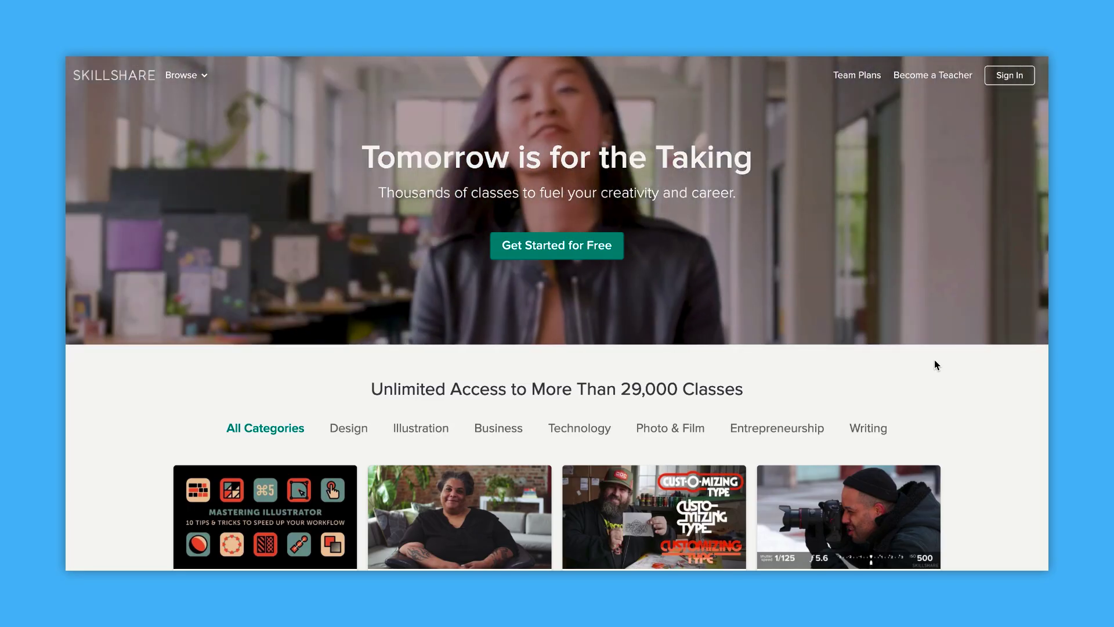
- Scroll to the course grid and open the Draplin 'Customizing Type' wordmarks course
scroll(935, 361, down, 5)
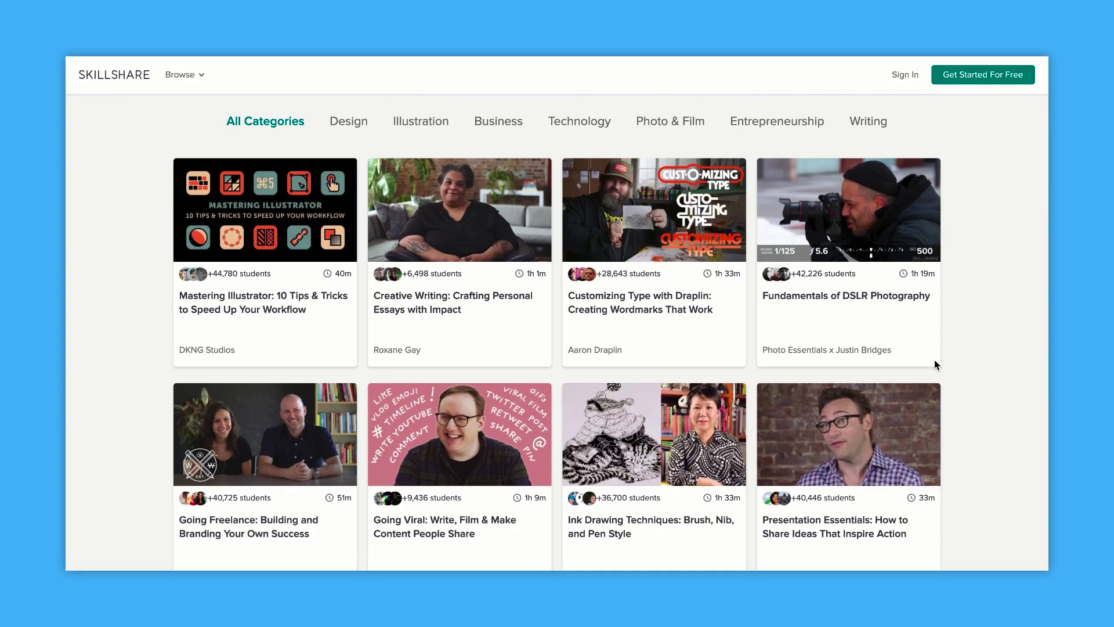
scroll(934, 364, down, 1)
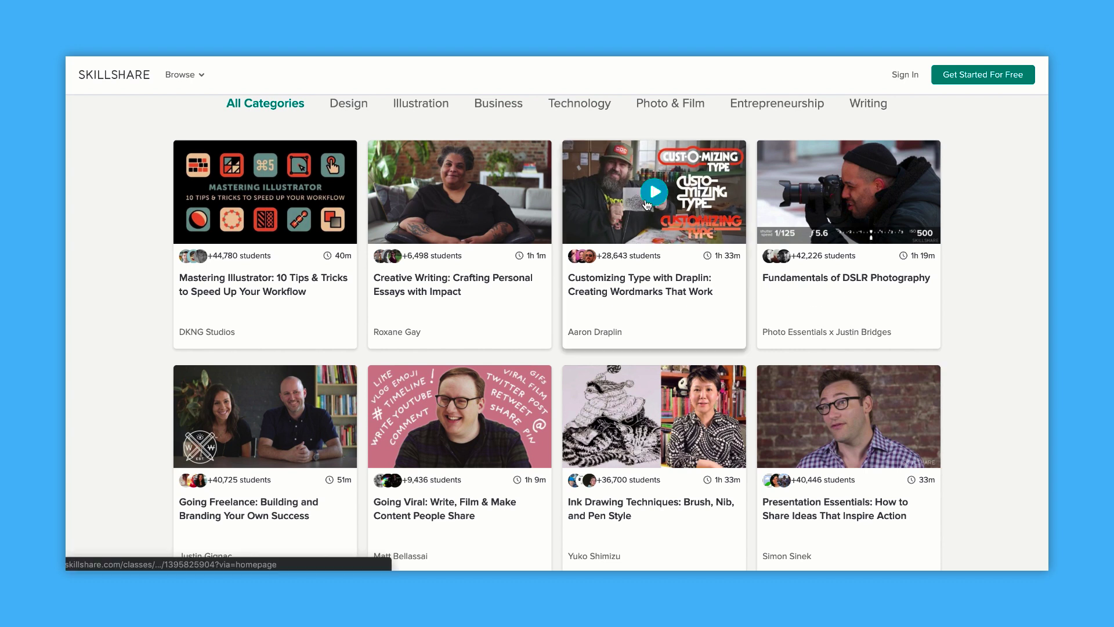
click(650, 205)
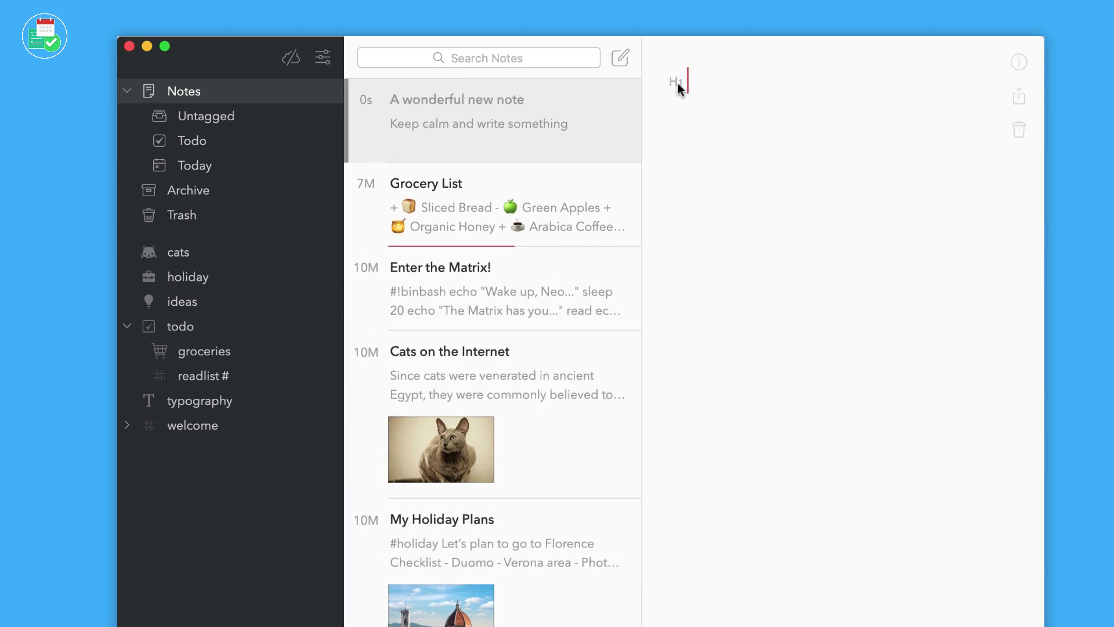
- Title the note 'Script: Bear and Trello = Notion' and tag it #scripts
text(Script:)
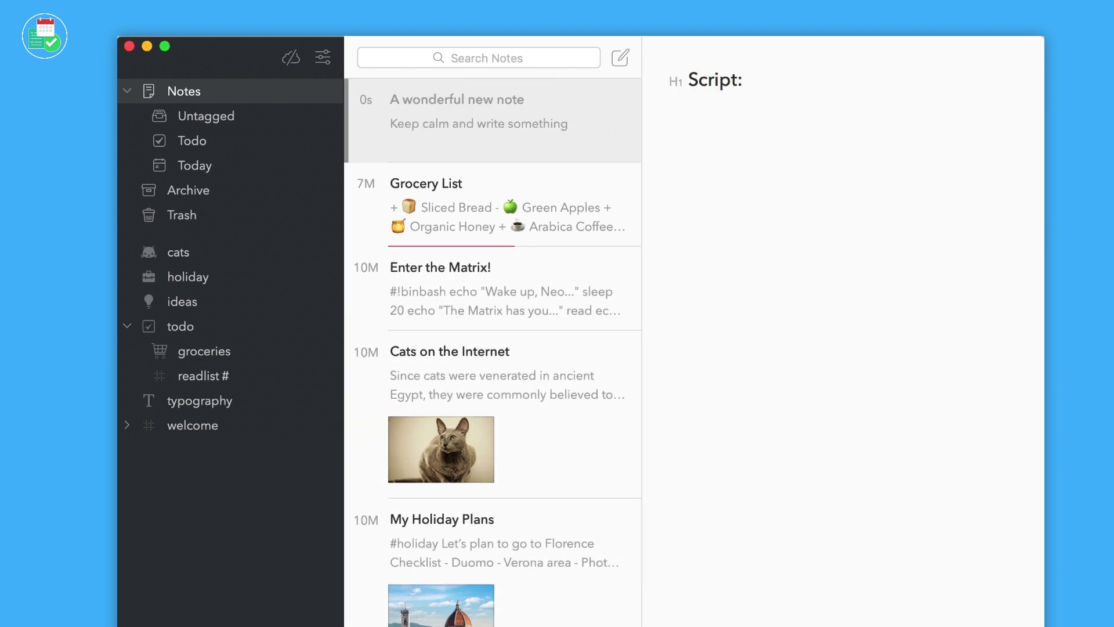
text( Bear and Trello = Notio)
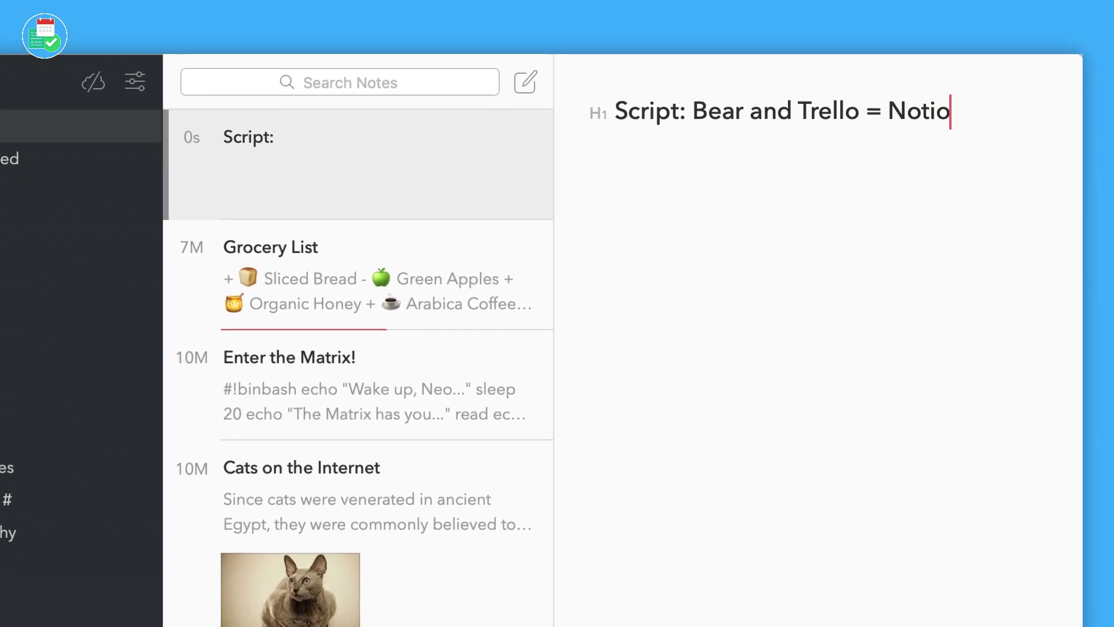
text(n)
key(Return)
text(#scripts)
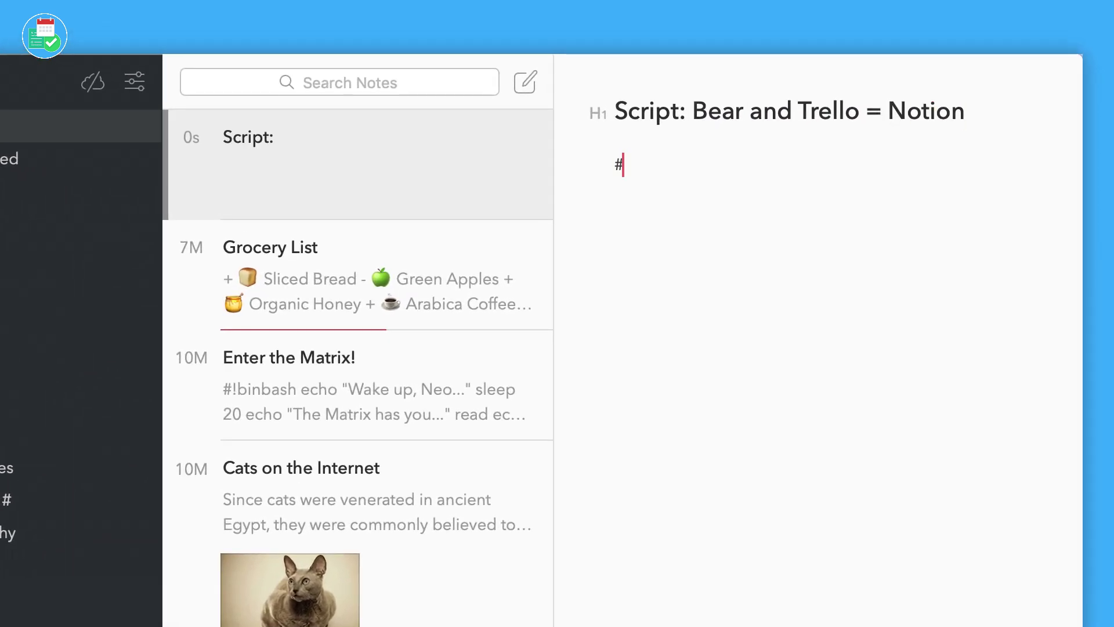
key(Return)
- Write the intro paragraph on Bear's natural writing flow, then add a 'Features to mention:' line
text(The n)
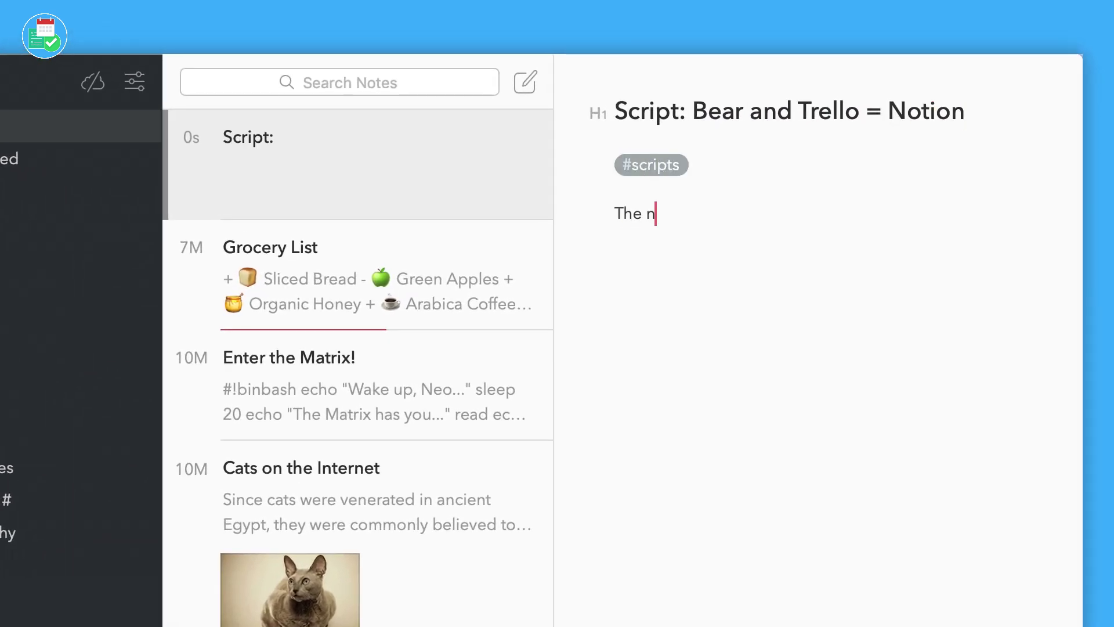
text(atural flow of text and writing abilities on Bear Notes)
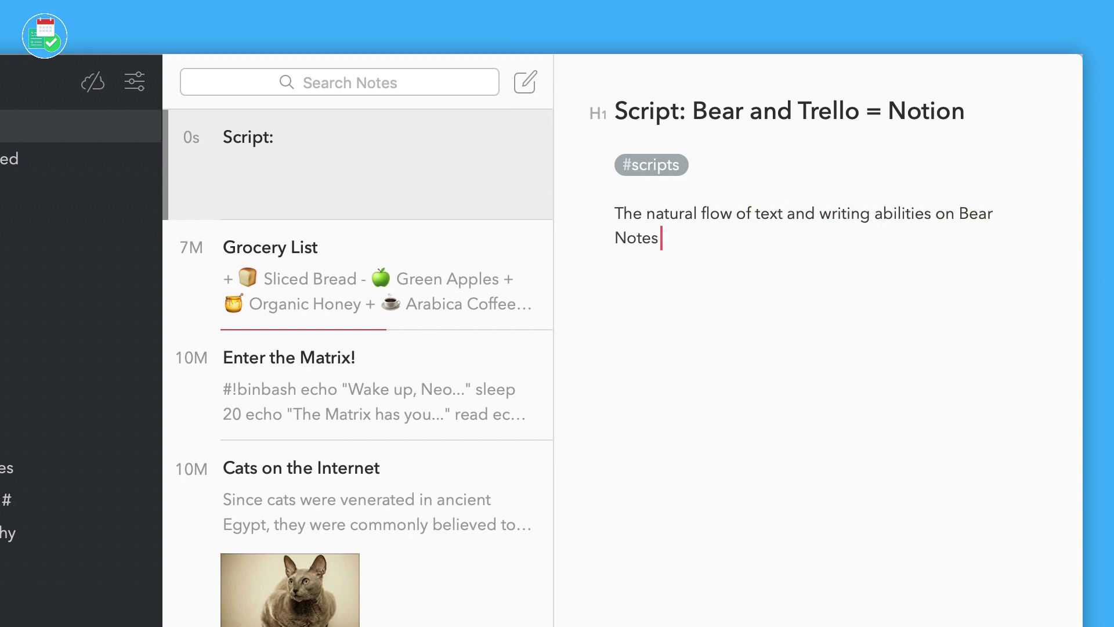
text( makes it a real contender for)
text( those looking)
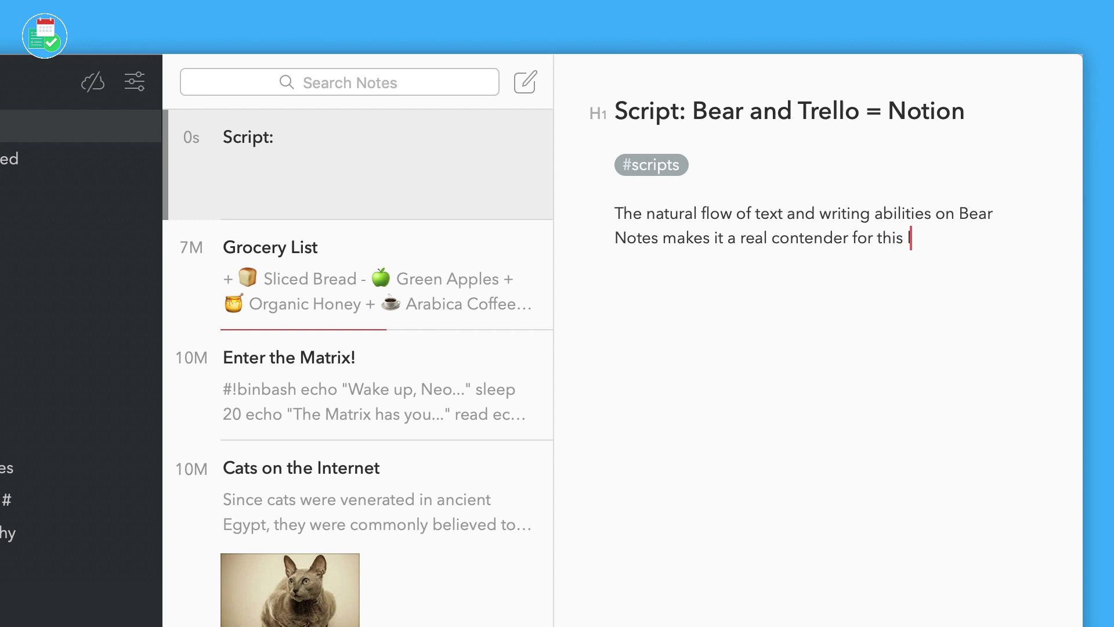
text( to)
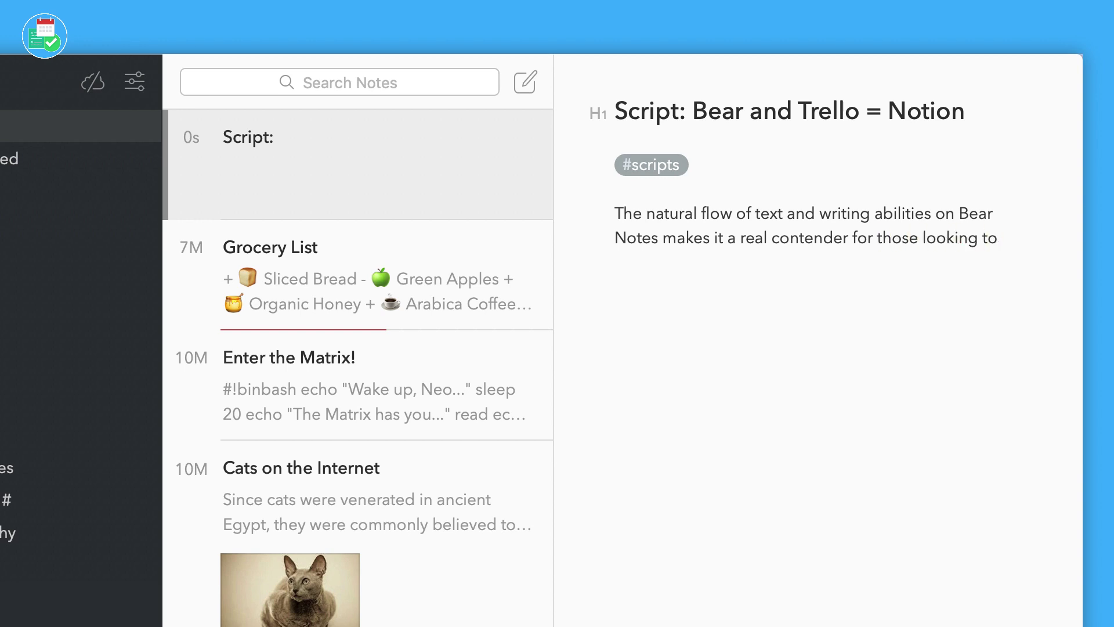
text( script longer form pieces of content.)
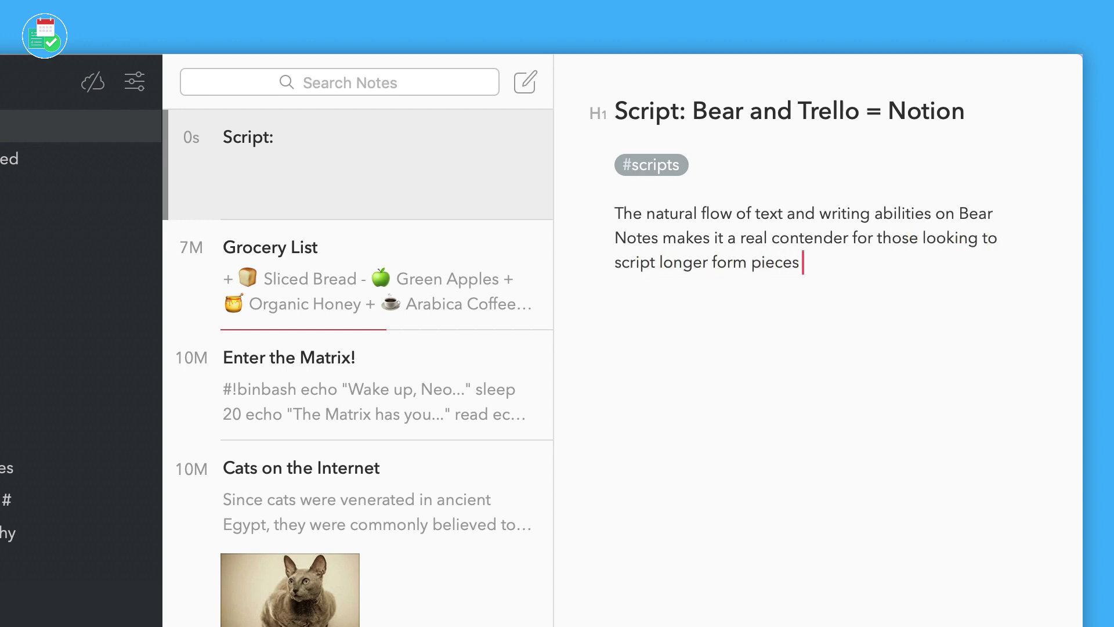
key(Return)
key(Return)
text(Features to mention)
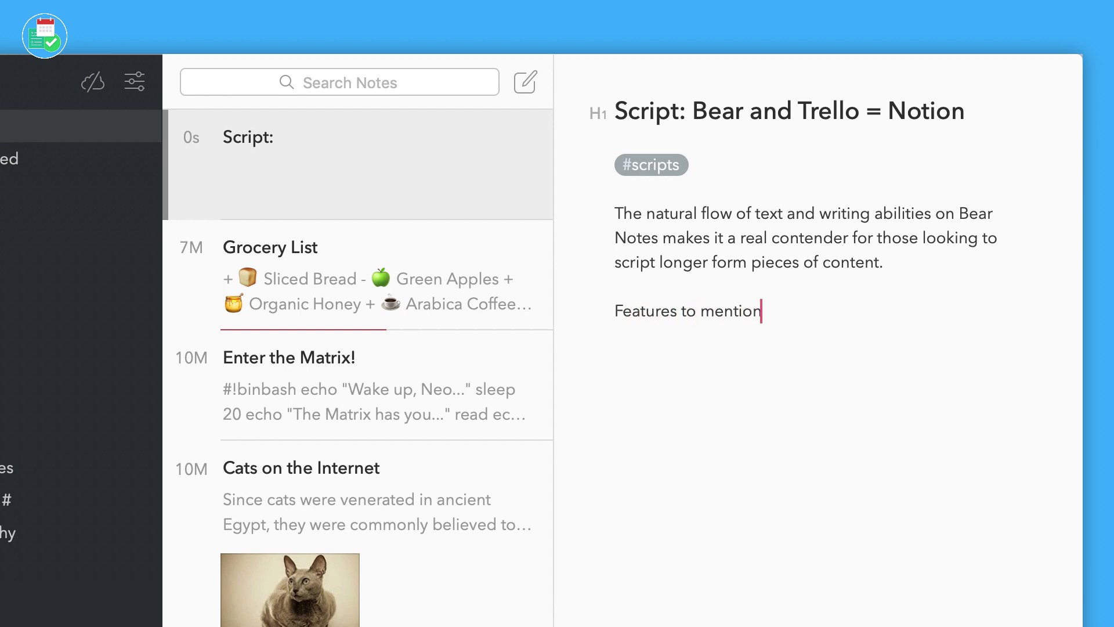
text(:)
key(Return)
key(Return)
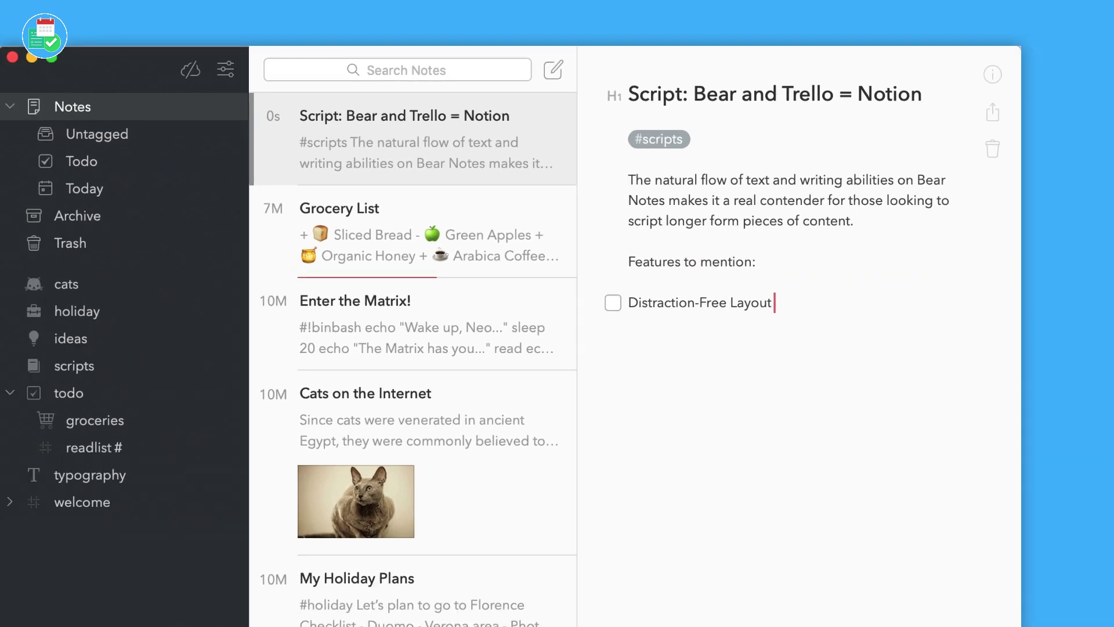
- Continue the features checklist with 'Markdown Text and Good PDF Exporting' and 'Hashtag Organization'
key(super+3)
key(Return)
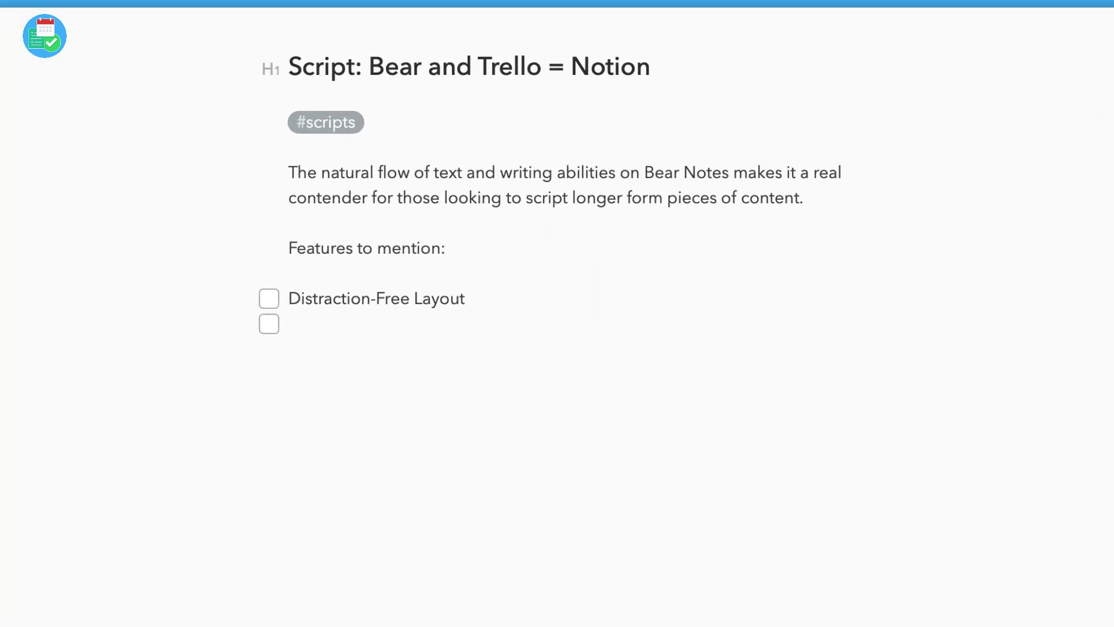
text(Markdown Text)
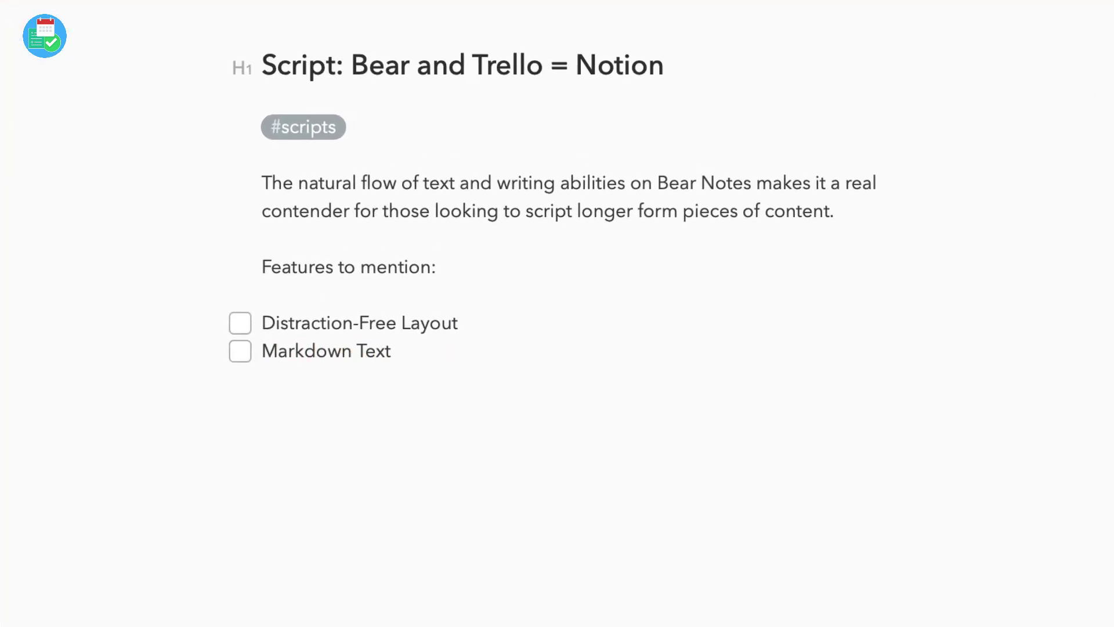
text( and Good PDF Exporting)
key(Return)
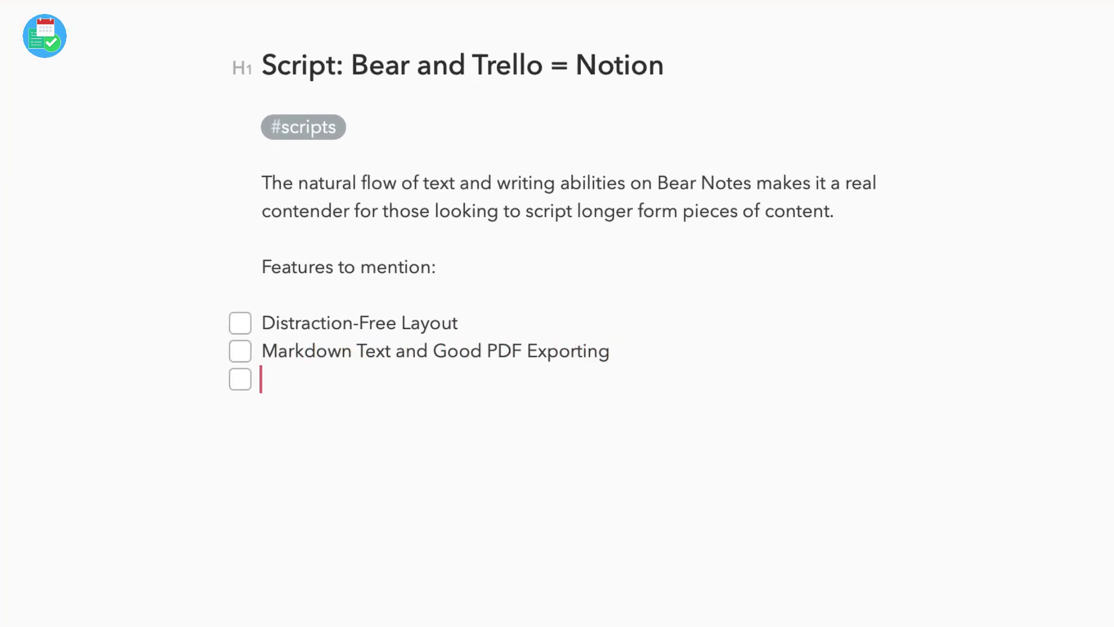
text(Hashtag Organization)
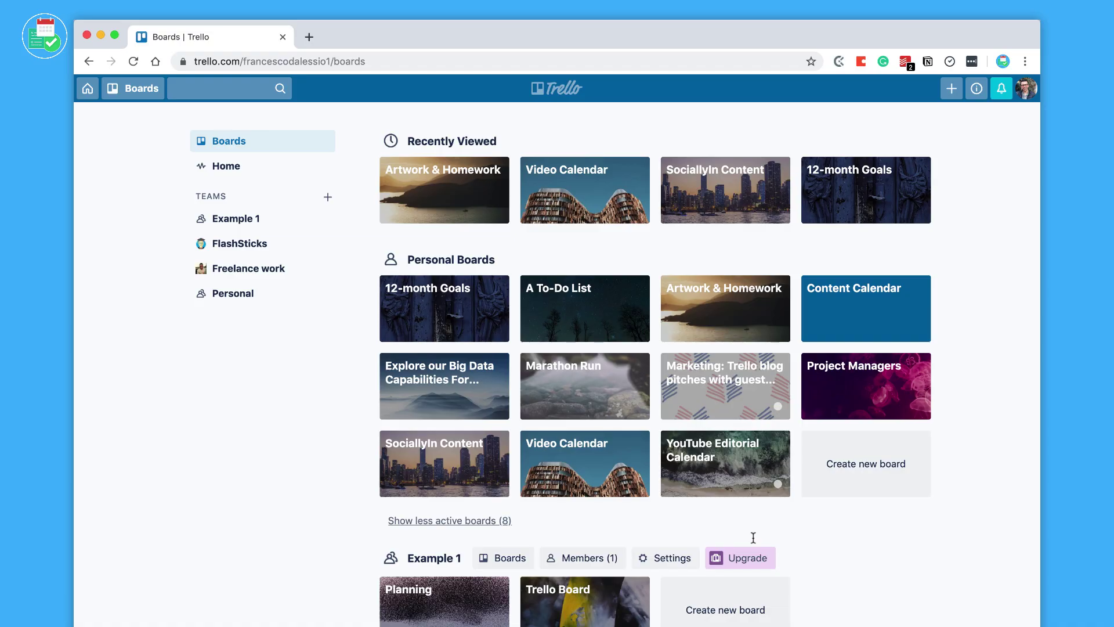
- Open the Video Calendar board, browse its dated lists, and check the board menu's More options
click(585, 193)
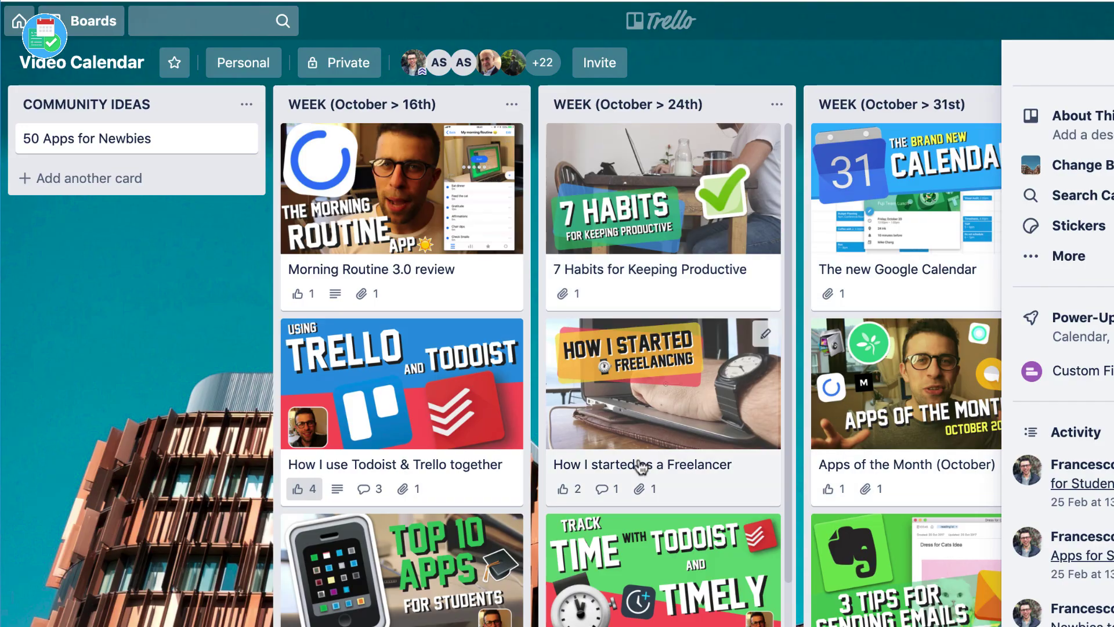
scroll(642, 467, right, 20)
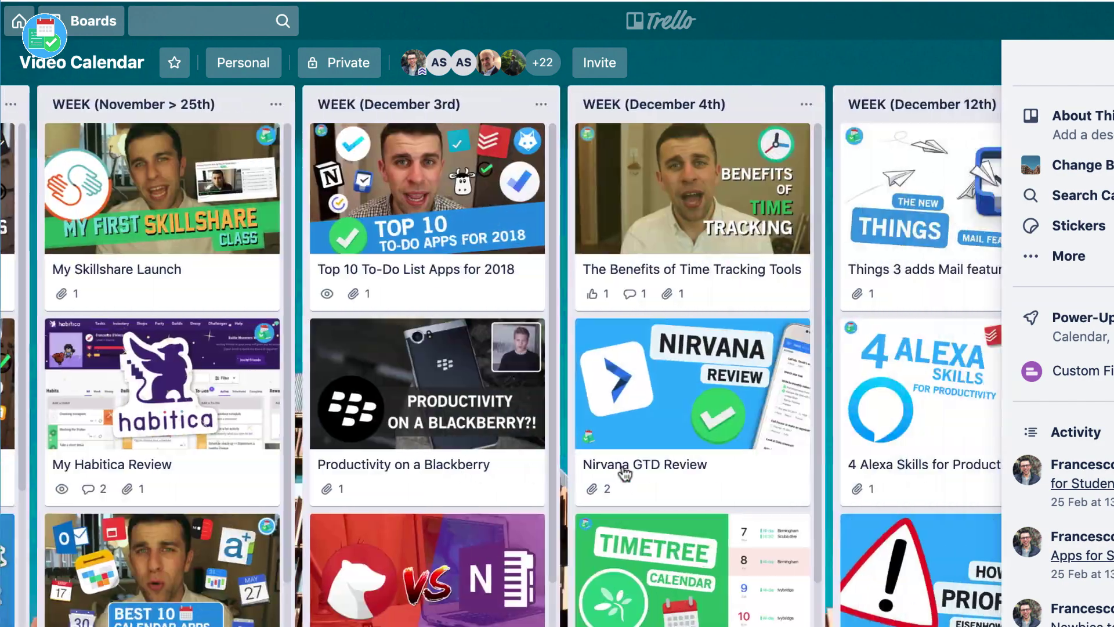
scroll(625, 474, right, 20)
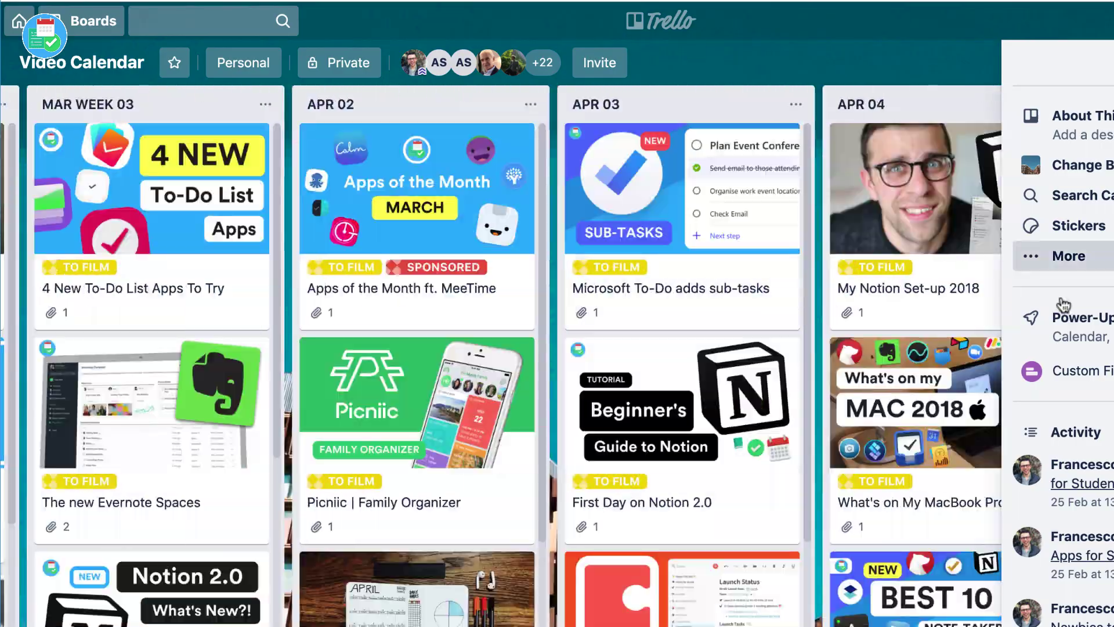
click(1068, 256)
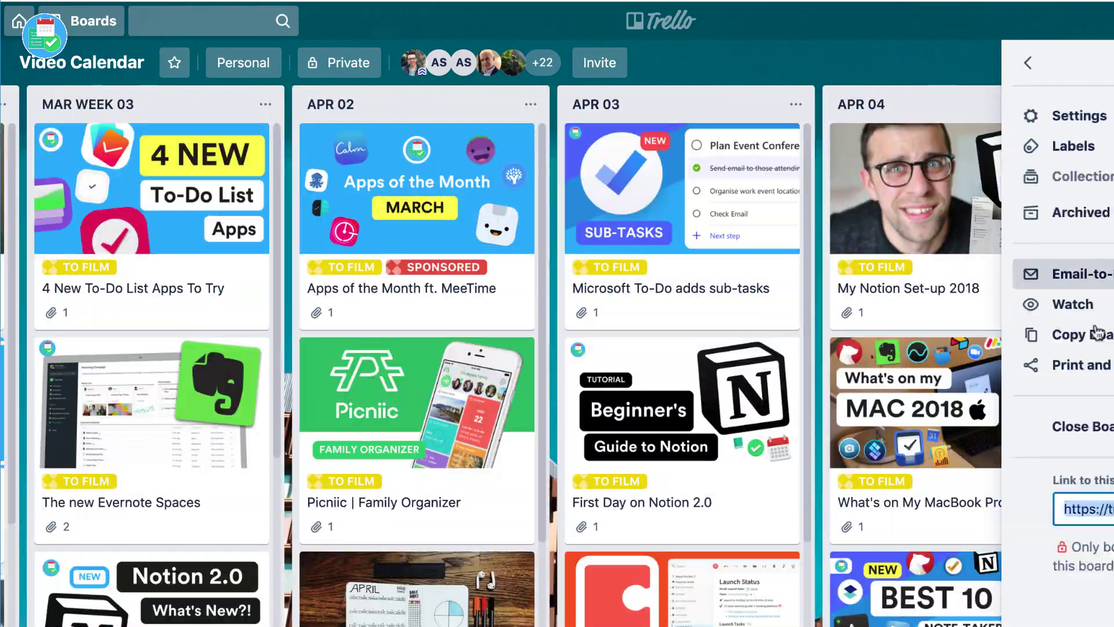
click(1031, 70)
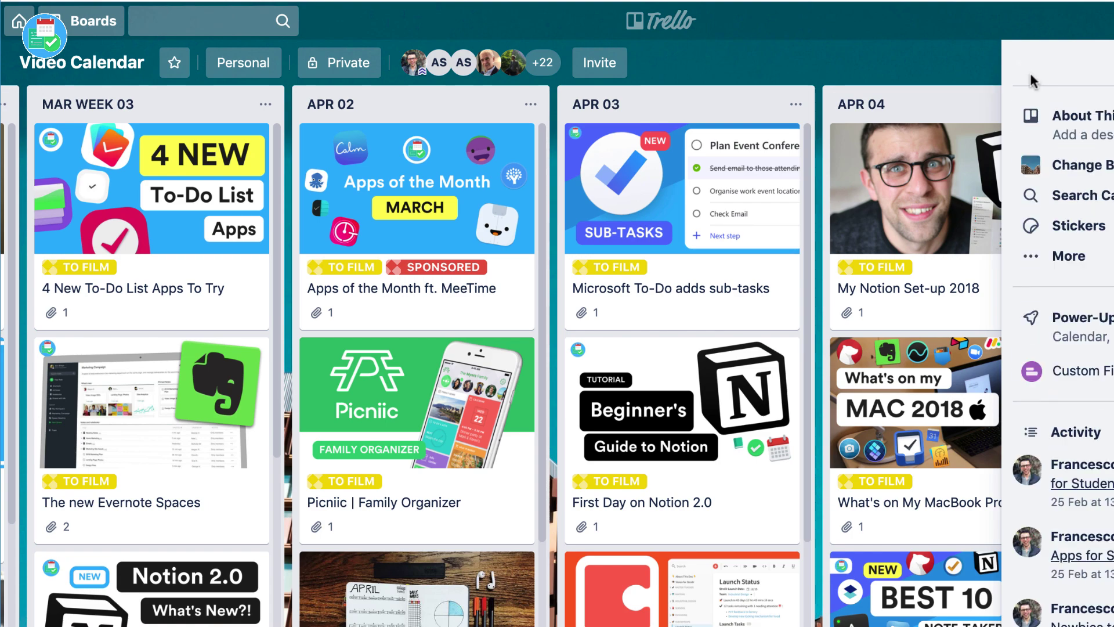
- Inspect the Picniic | Family Organizer and Notion 2.0 card details, then close them
click(518, 458)
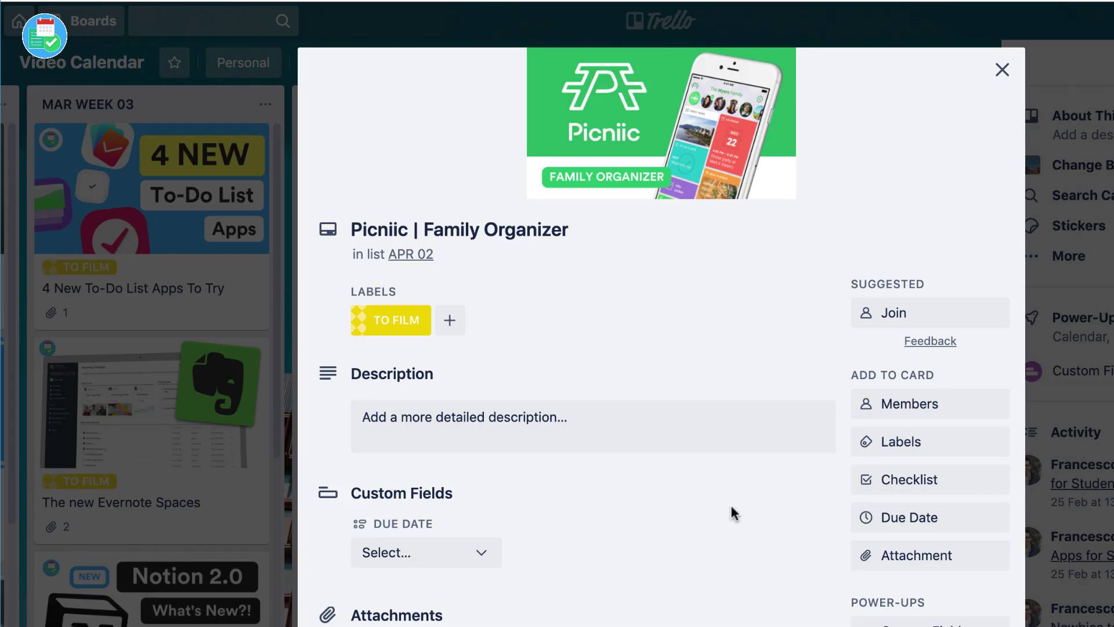
scroll(733, 510, down, 5)
scroll(734, 510, up, 5)
click(231, 581)
scroll(562, 470, down, 5)
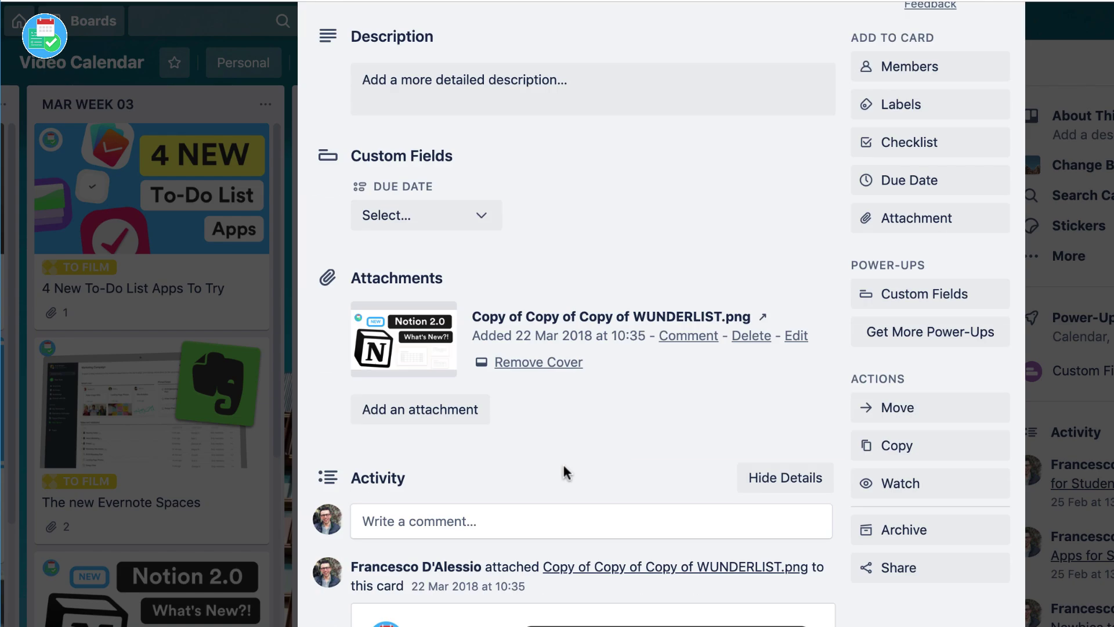
scroll(562, 470, up, 5)
key(Escape)
- Open and close the 50 Apps for Newbies card, then show the Community Ideas list actions
scroll(303, 330, left, 10)
scroll(303, 331, left, 15)
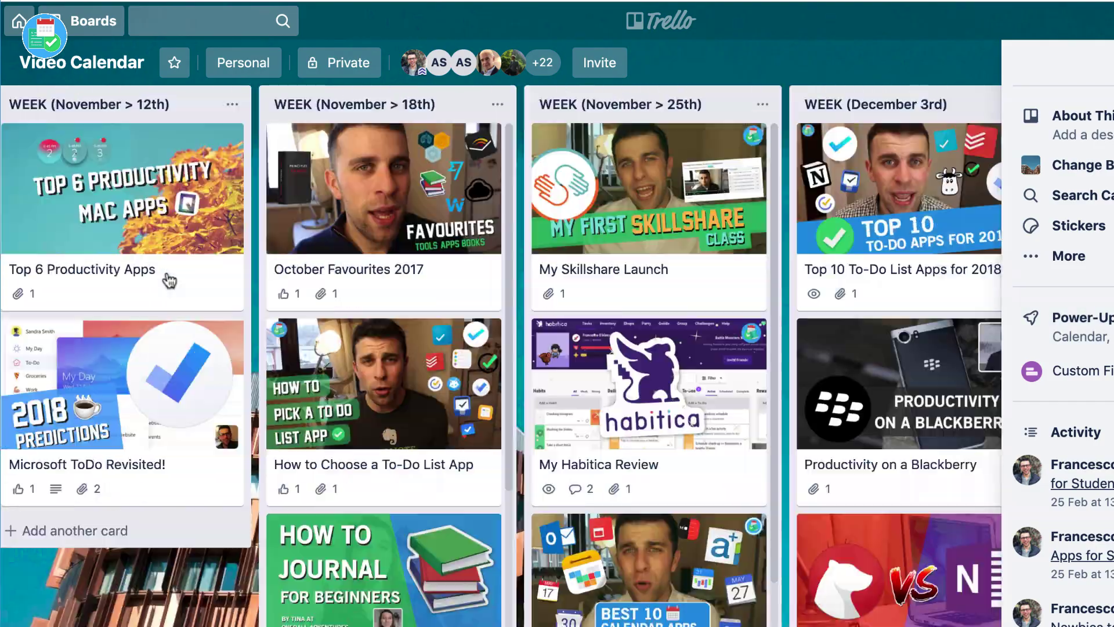
click(109, 140)
key(Escape)
click(246, 104)
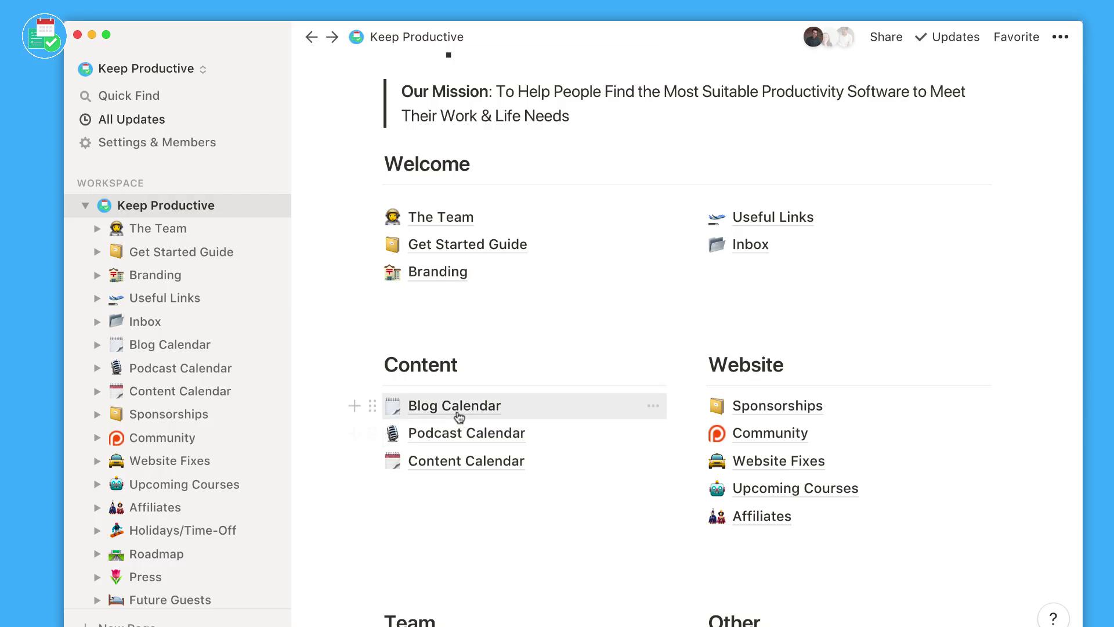
- Go from Blog Calendar into the archived Old Editorial Calendar and view its Upcoming Articles table
click(456, 407)
scroll(526, 548, down, 5)
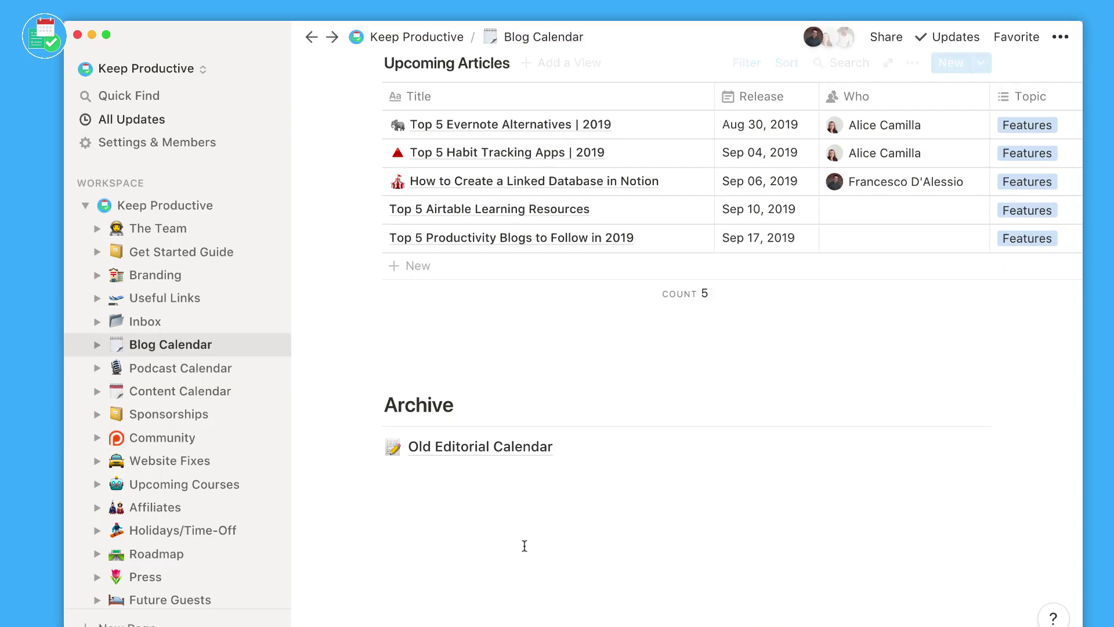
click(495, 448)
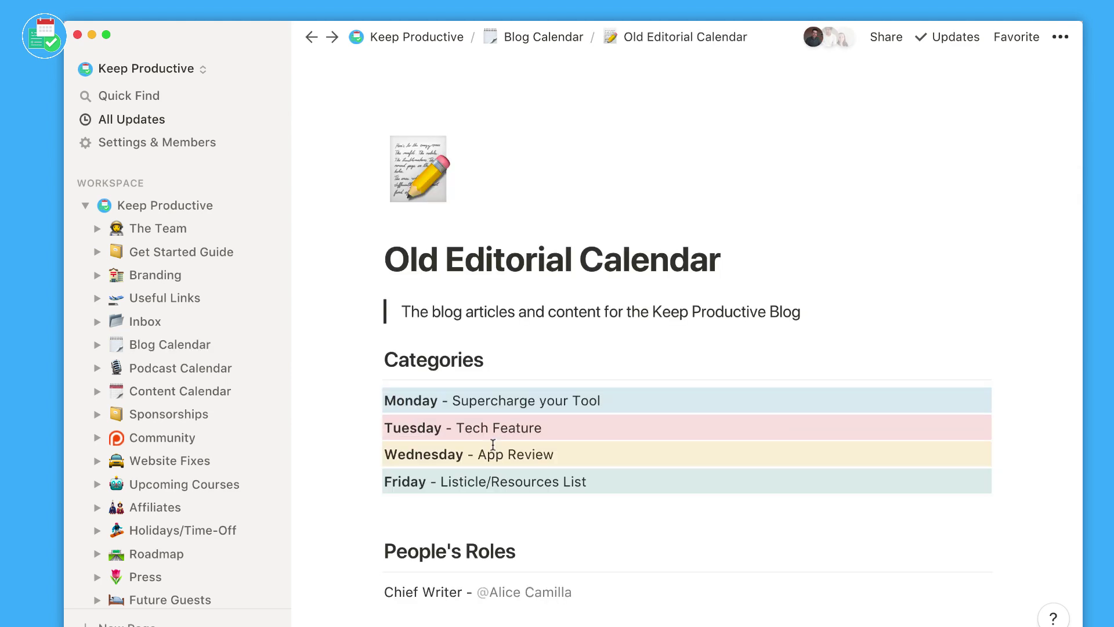
scroll(493, 445, down, 8)
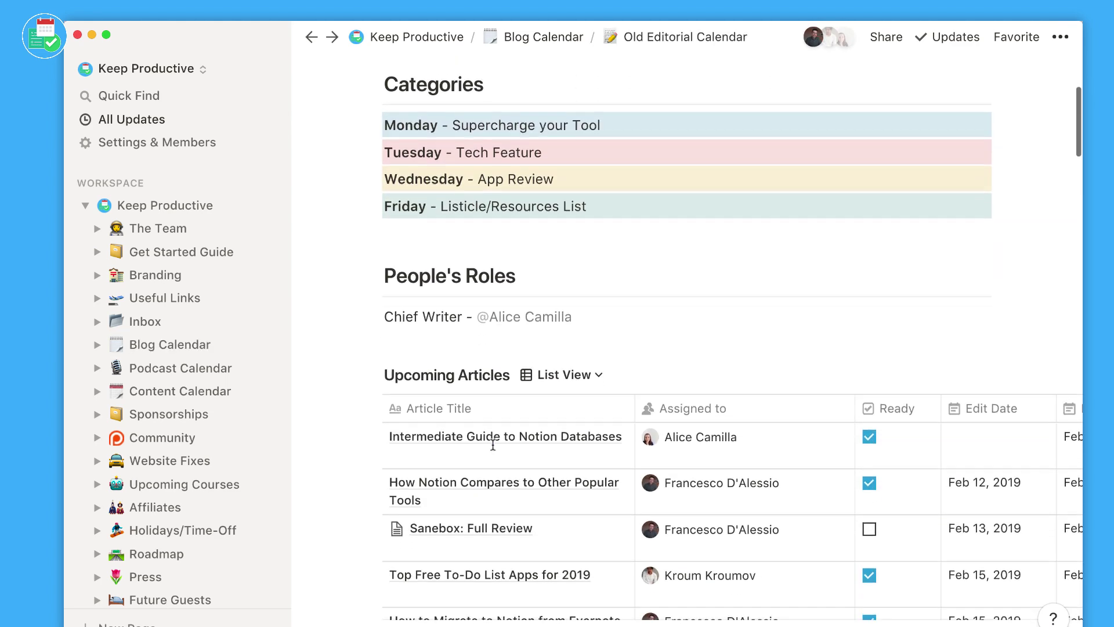
scroll(493, 445, down, 2)
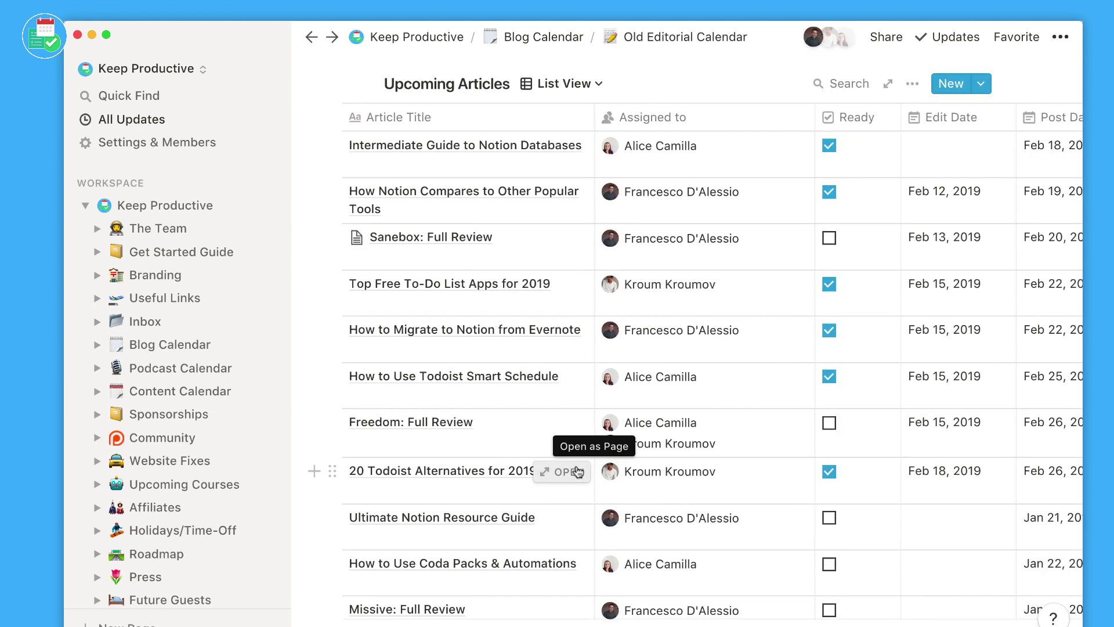
scroll(575, 467, right, 3)
scroll(578, 470, left, 3)
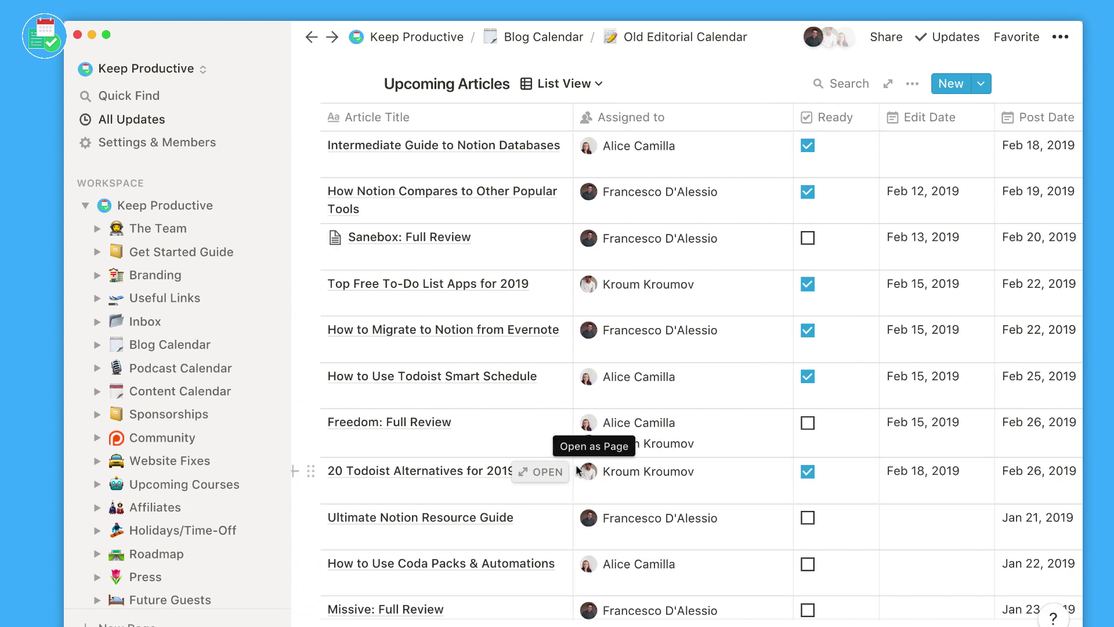
- Preview the Sanebox: Full Review article and close it
click(581, 244)
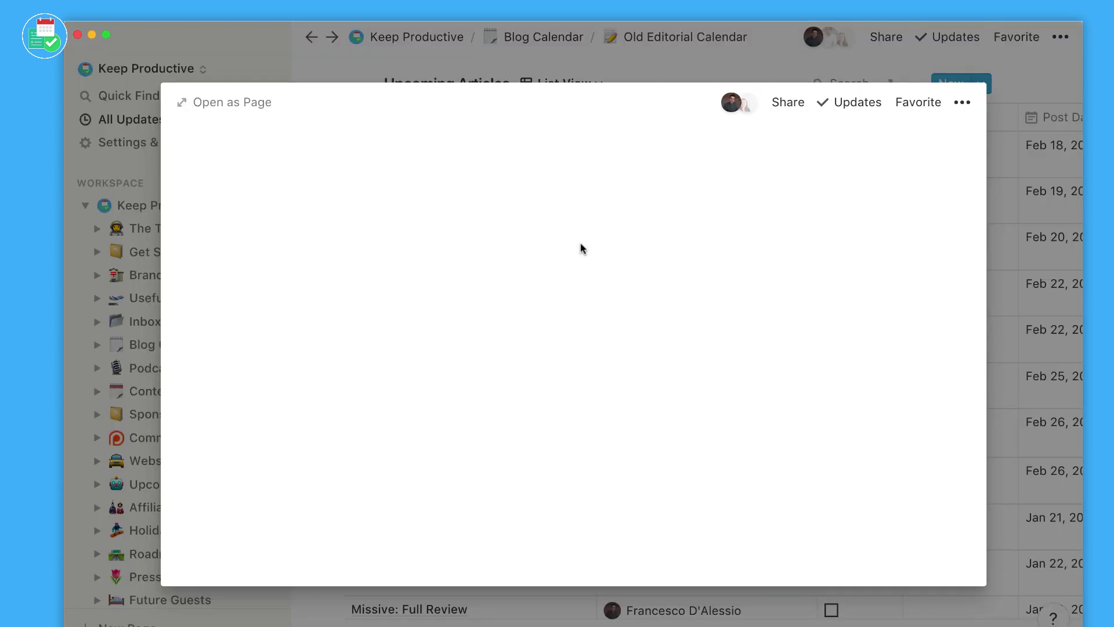
scroll(599, 391, down, 6)
scroll(600, 391, down, 4)
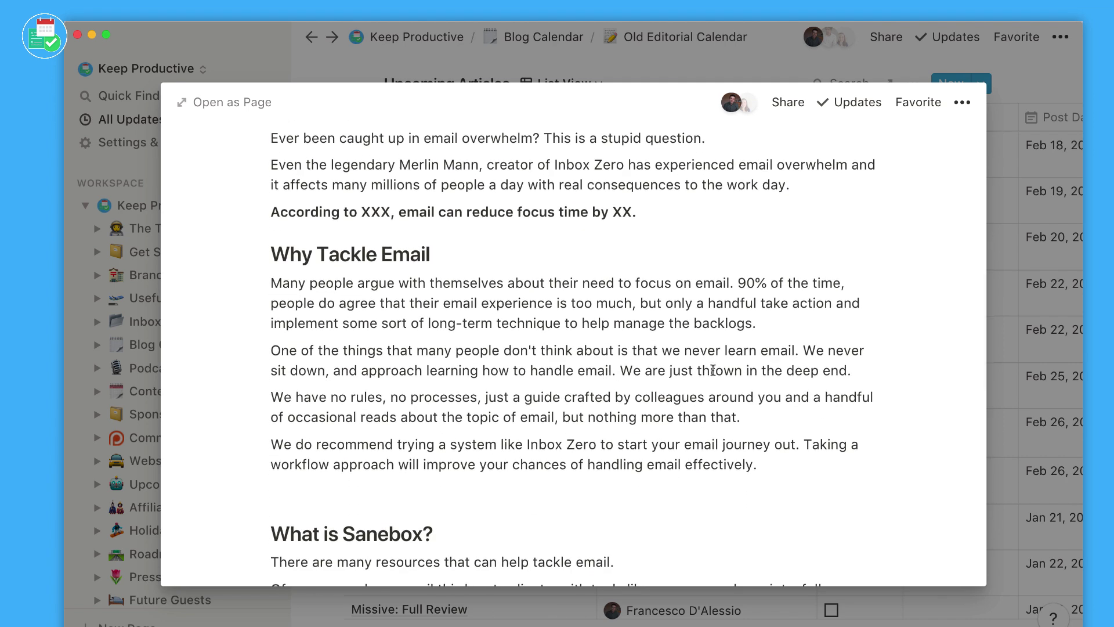
click(1023, 288)
- Scroll through the Legacy Articles table of archived posts
scroll(774, 433, down, 12)
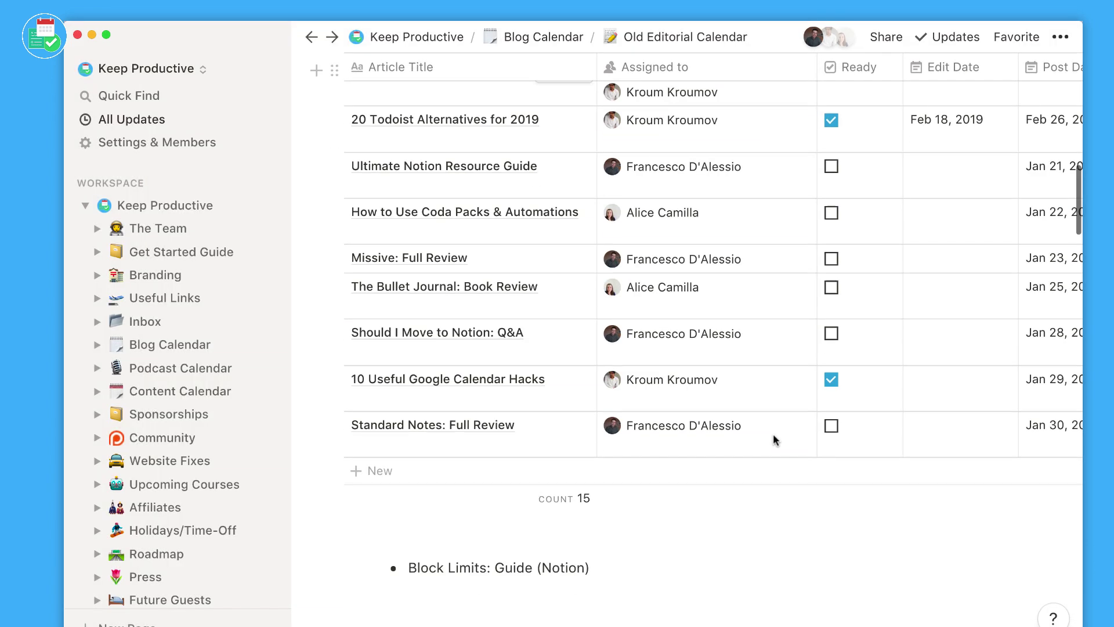
scroll(773, 434, down, 8)
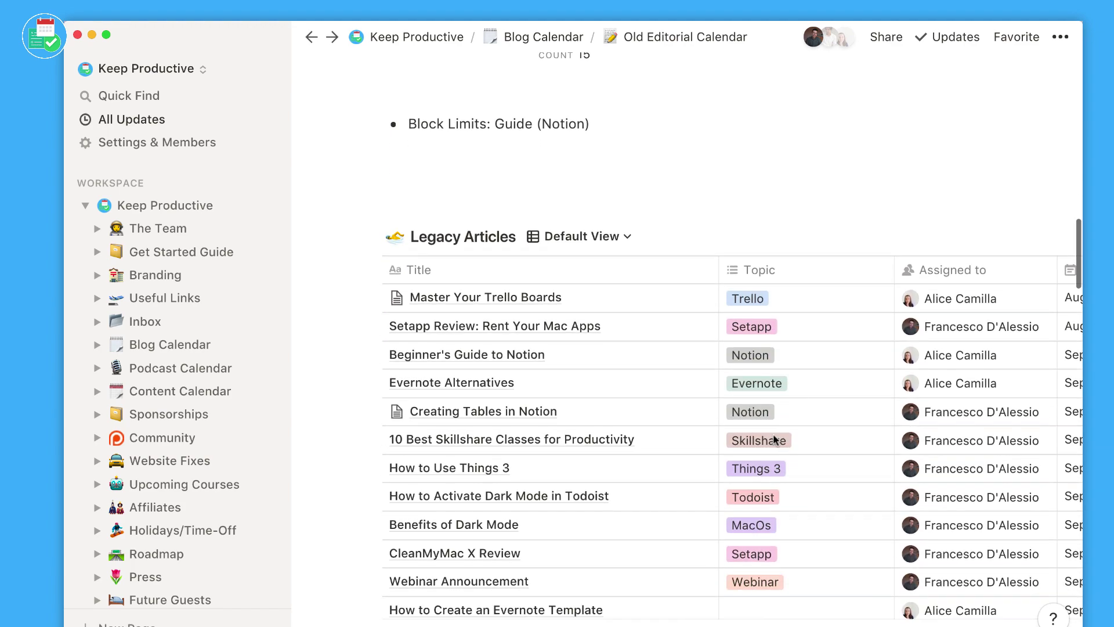
scroll(775, 439, down, 1)
scroll(775, 439, right, 8)
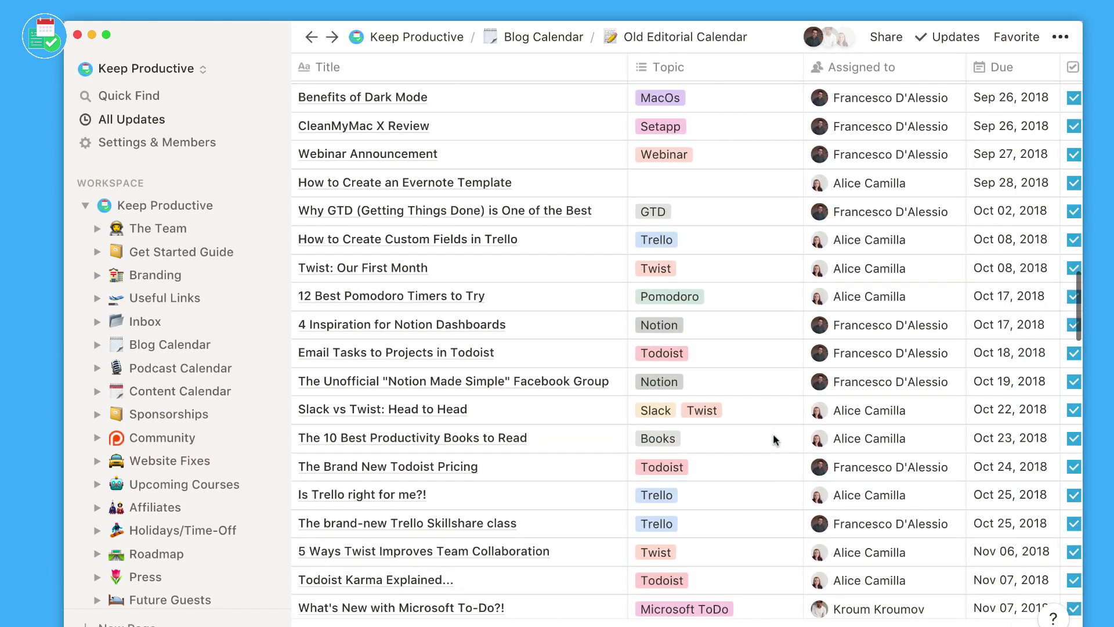
scroll(775, 439, up, 8)
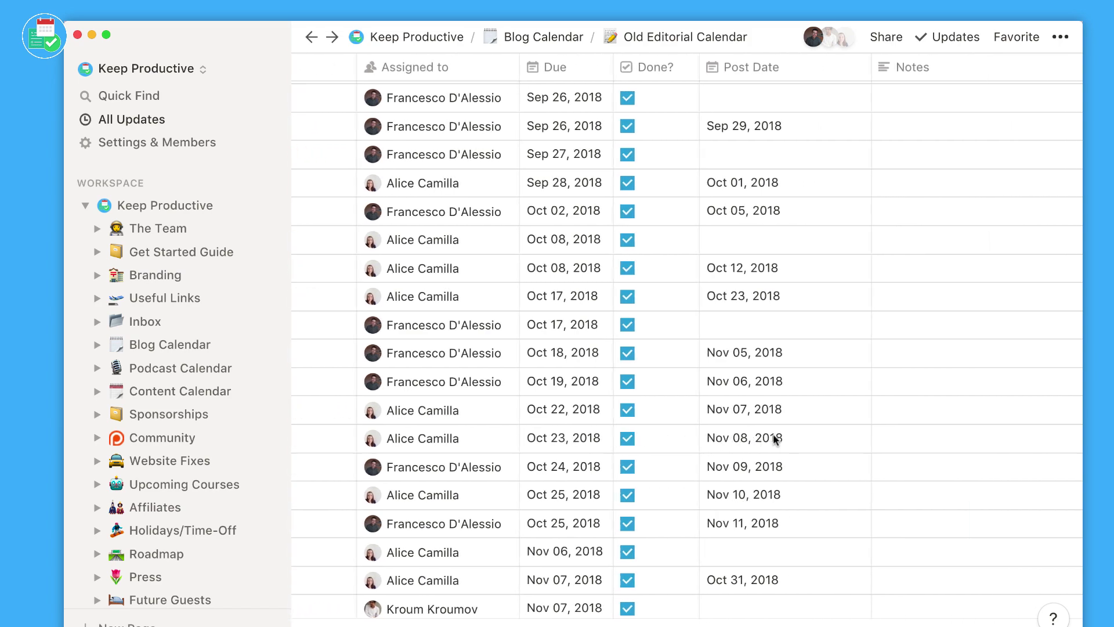
scroll(775, 439, right, 2)
scroll(773, 440, left, 9)
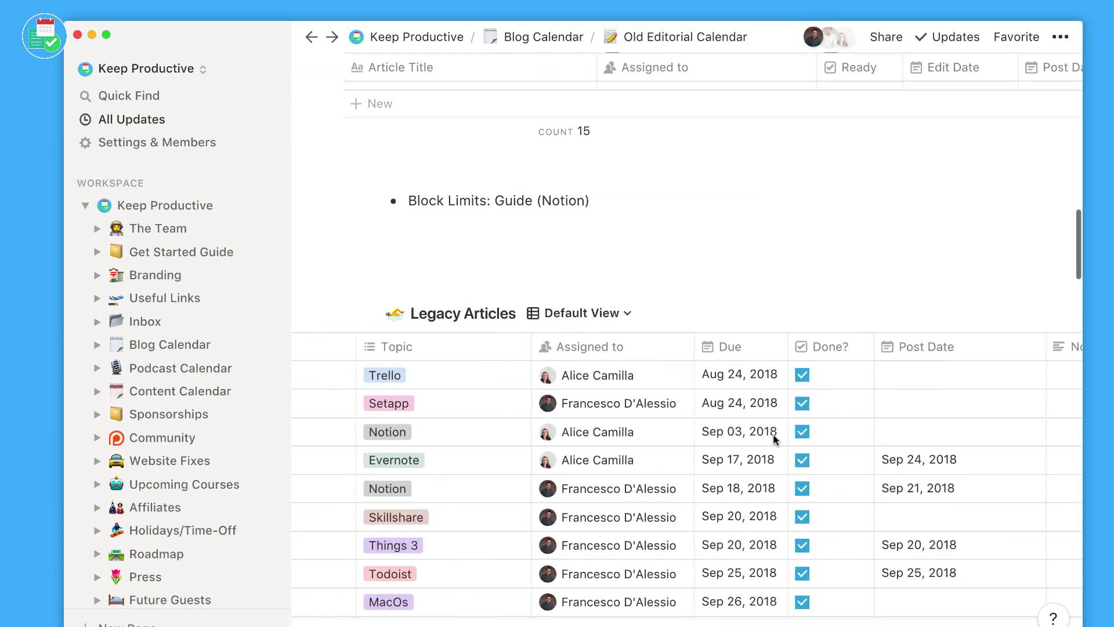
scroll(773, 440, down, 6)
scroll(774, 439, down, 20)
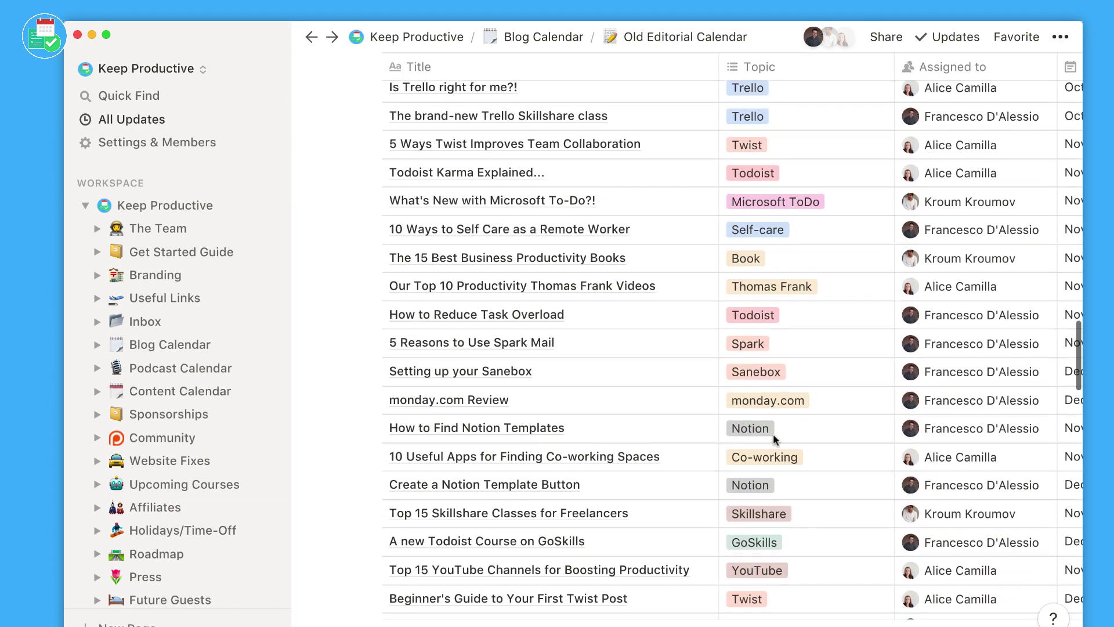
scroll(775, 439, down, 15)
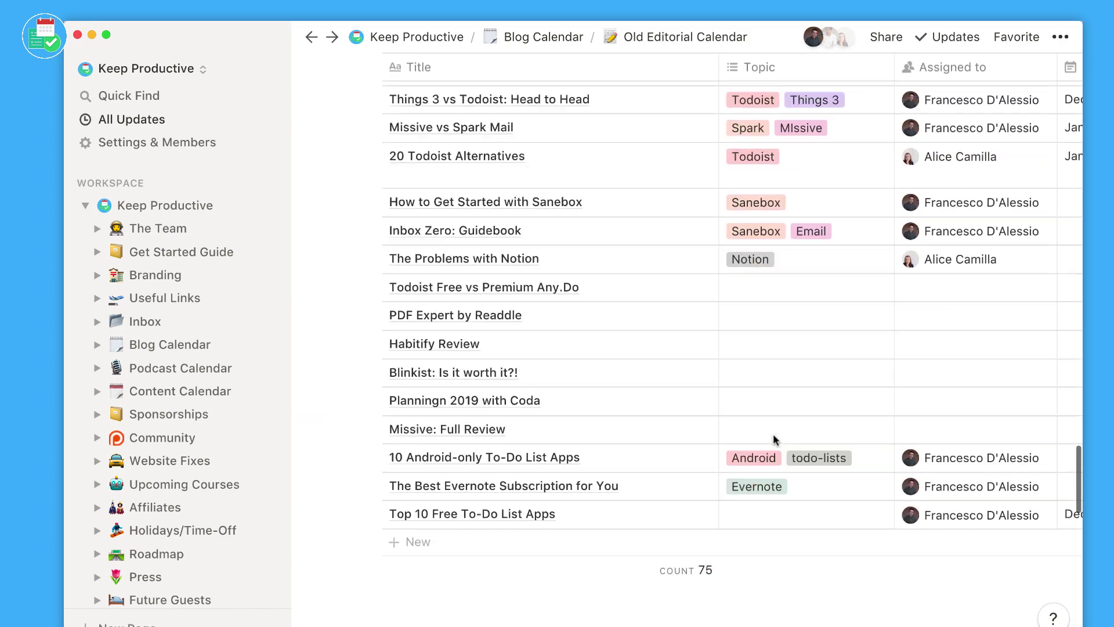
scroll(775, 439, down, 3)
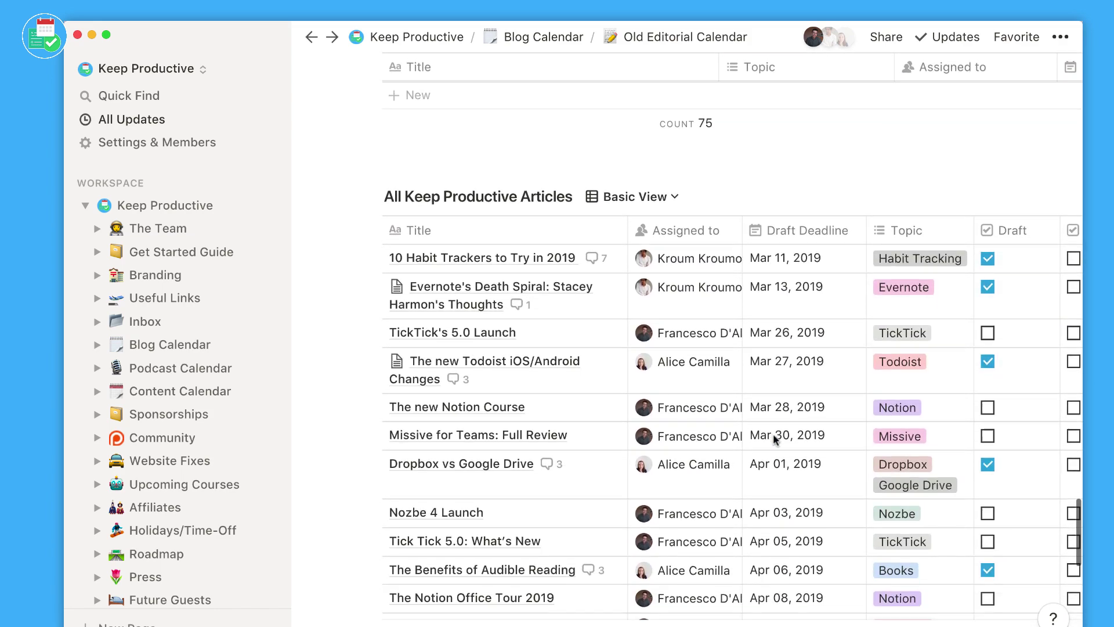
- Preview the Dropbox vs Google Drive article, close it, and scroll the page
click(605, 459)
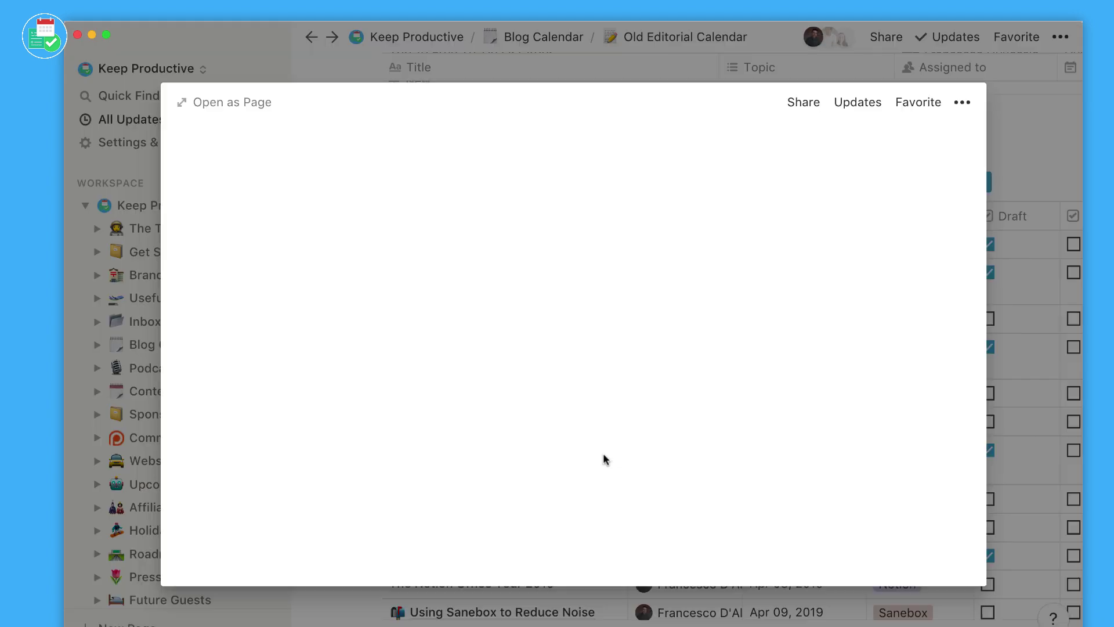
scroll(566, 400, down, 3)
scroll(567, 400, down, 3)
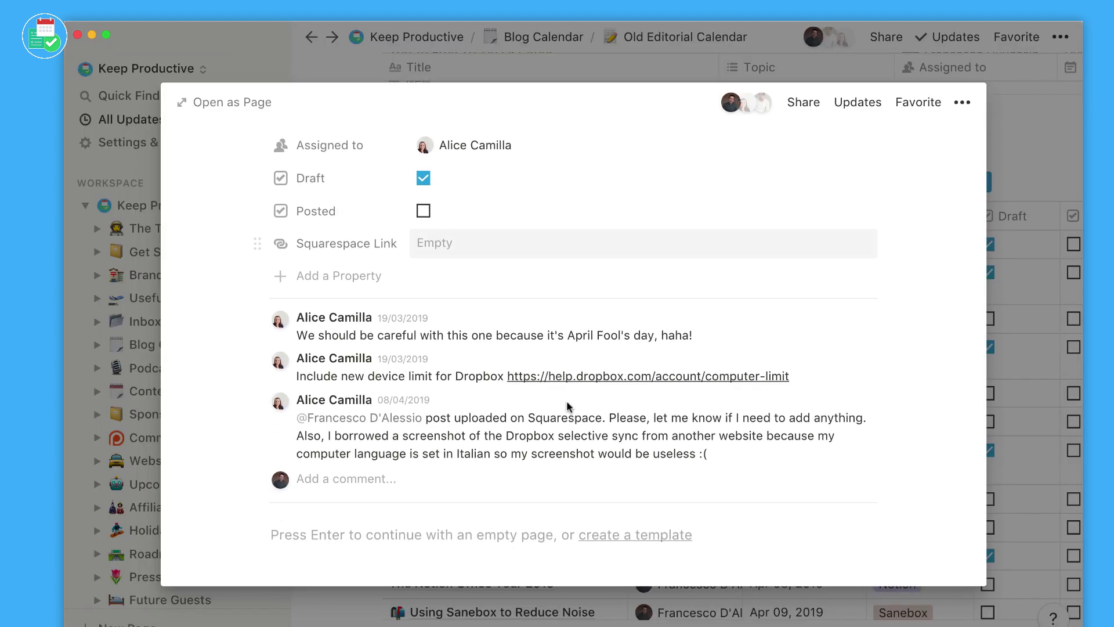
scroll(566, 401, up, 4)
scroll(566, 401, up, 2)
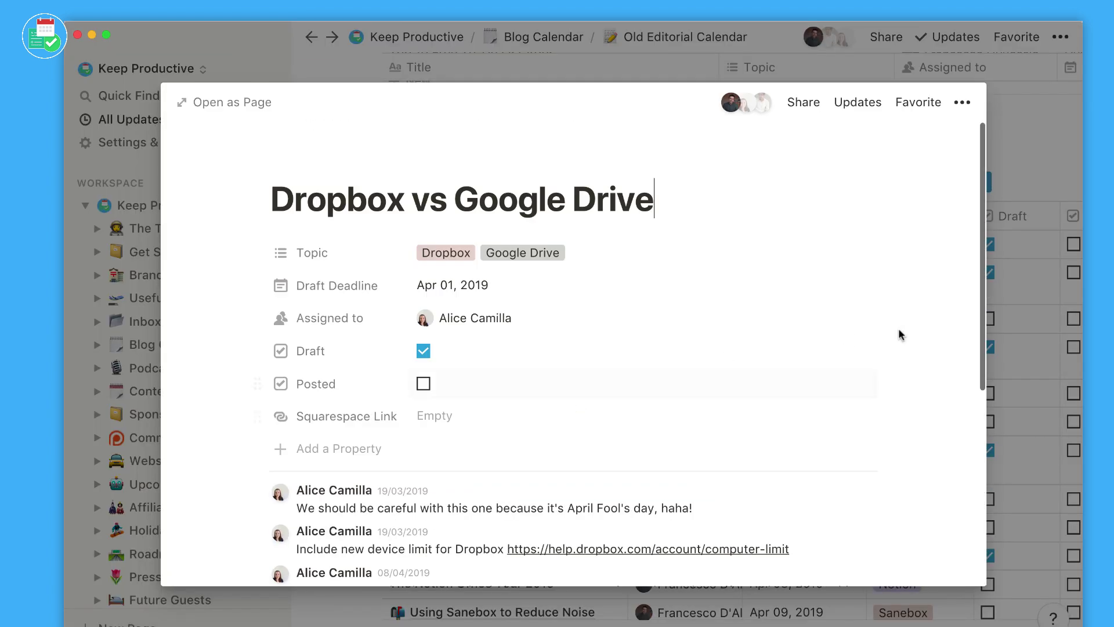
click(1037, 298)
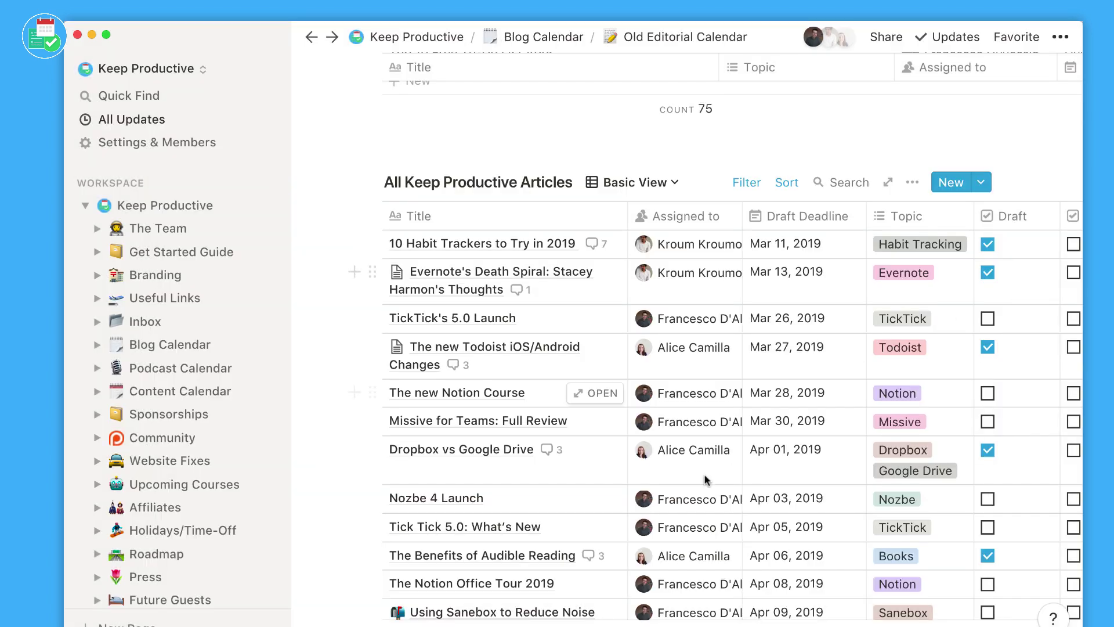
scroll(705, 479, down, 3)
scroll(706, 479, down, 6)
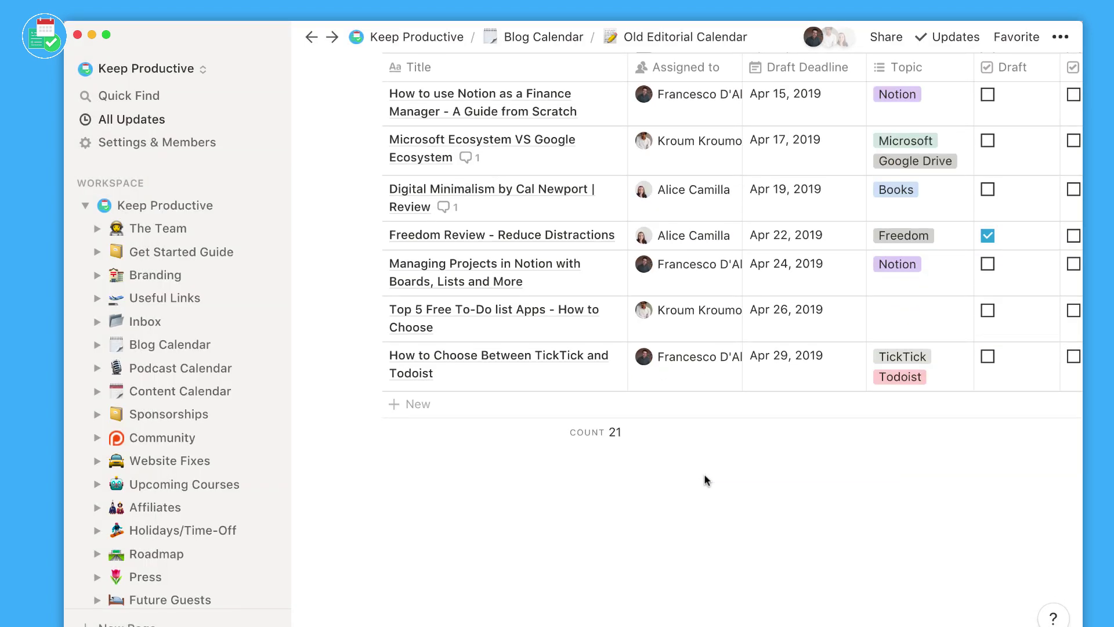
scroll(706, 480, up, 20)
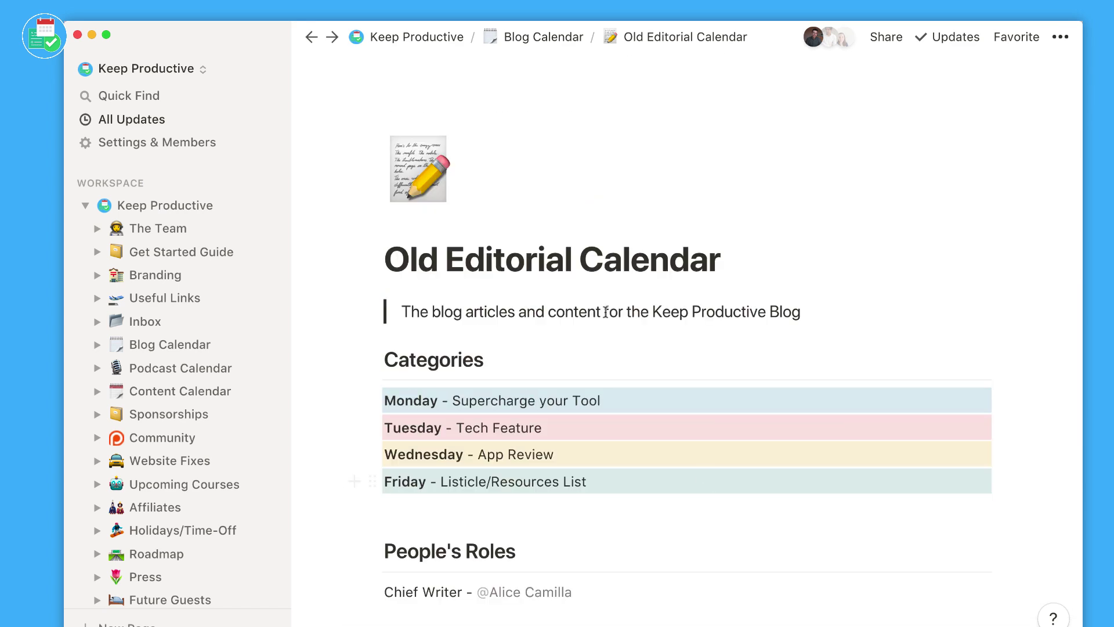
click(542, 37)
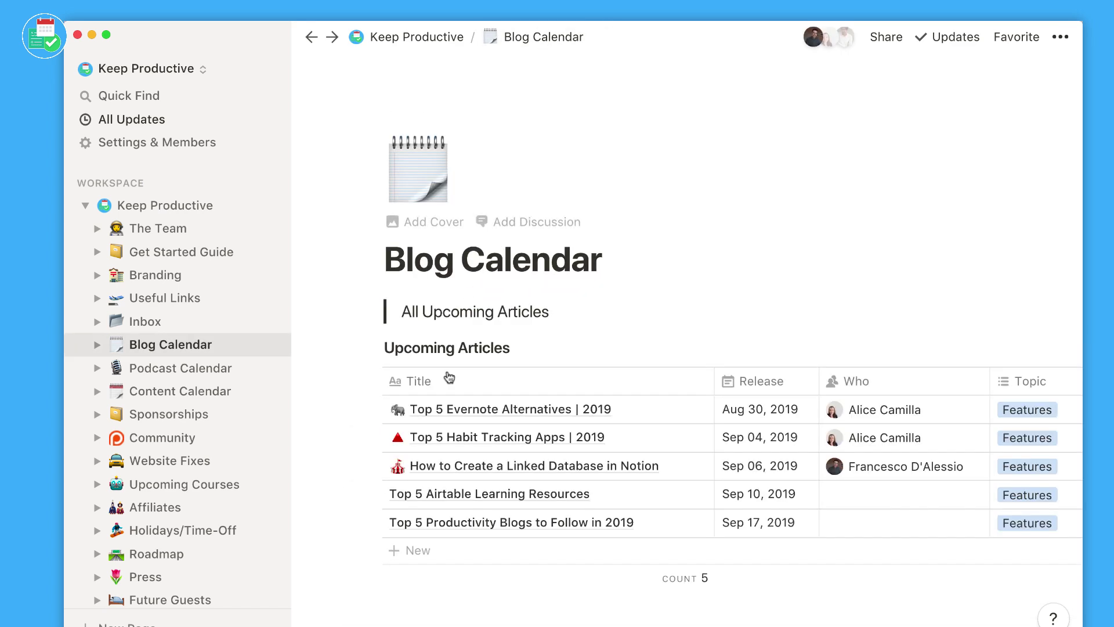
scroll(588, 476, down, 3)
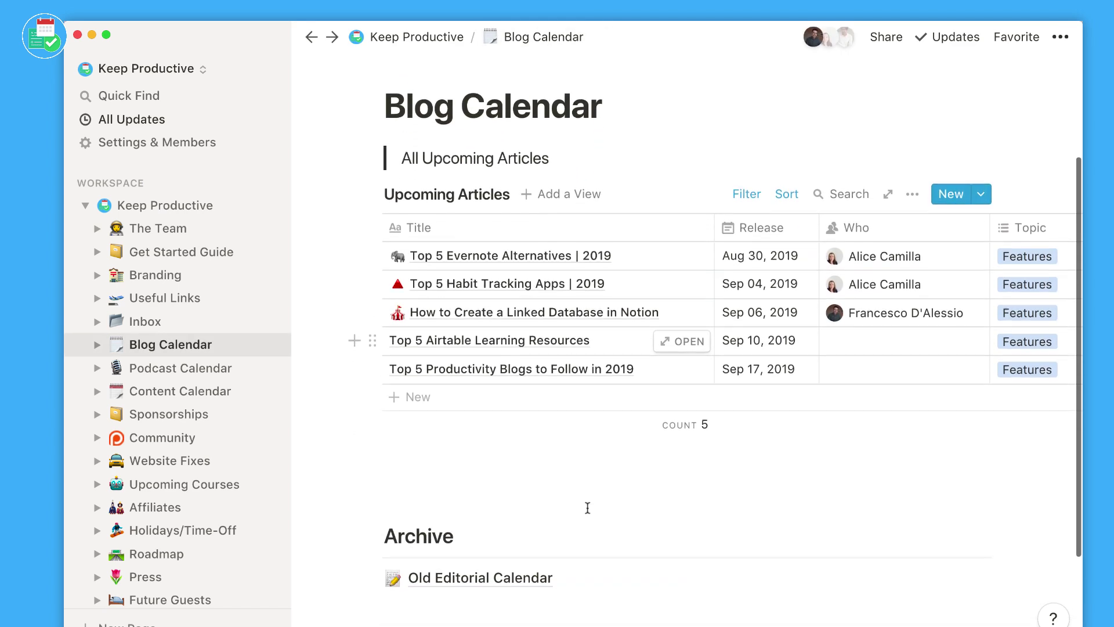
scroll(835, 367, right, 10)
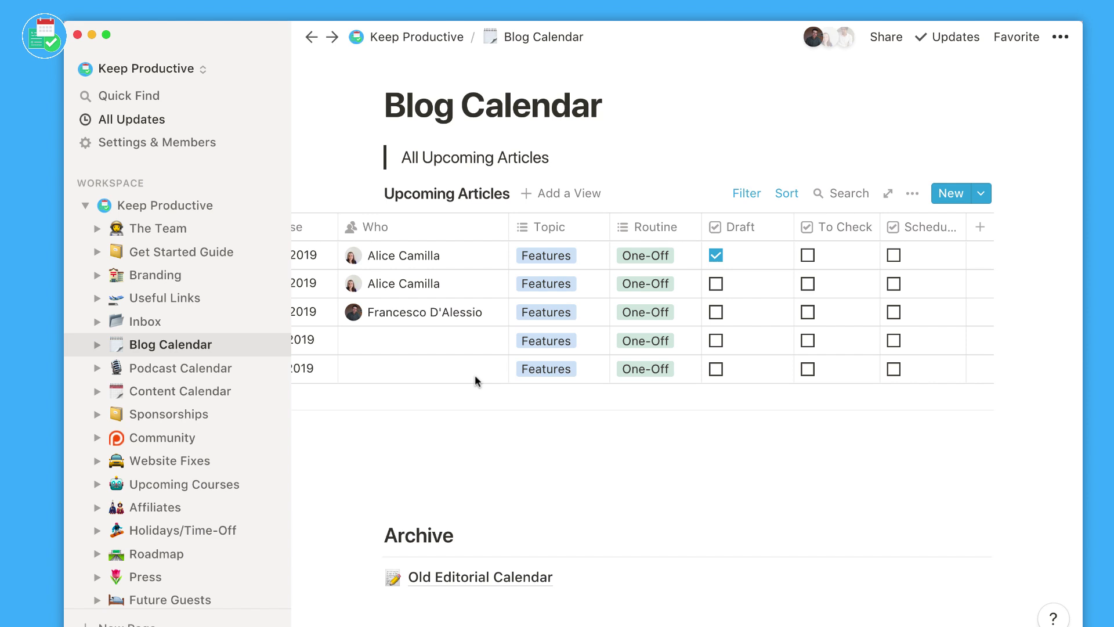
click(157, 392)
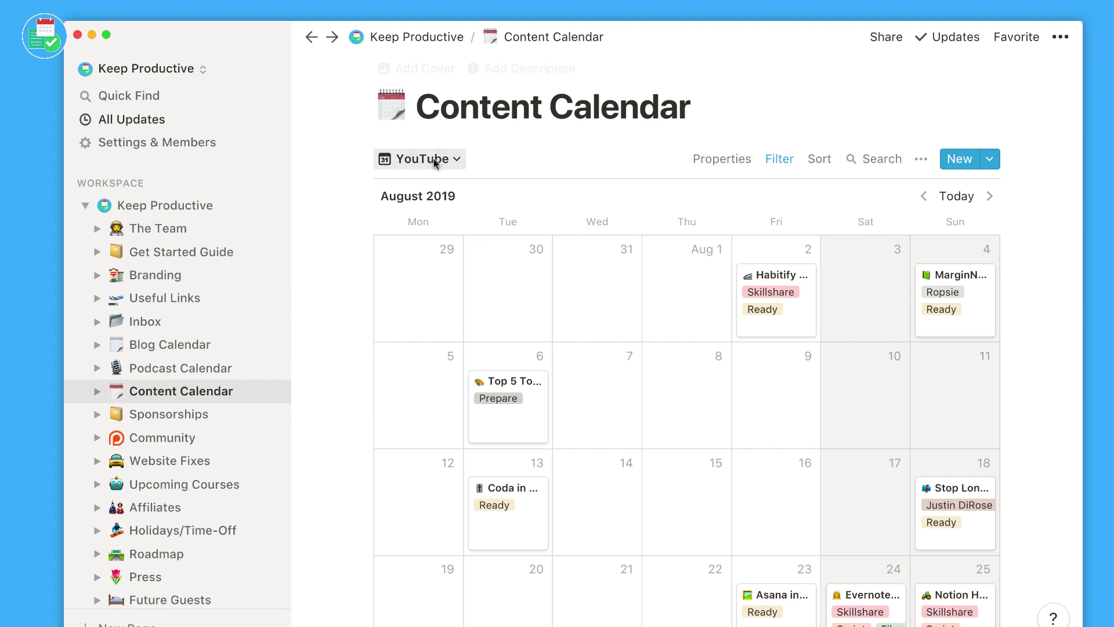
click(435, 158)
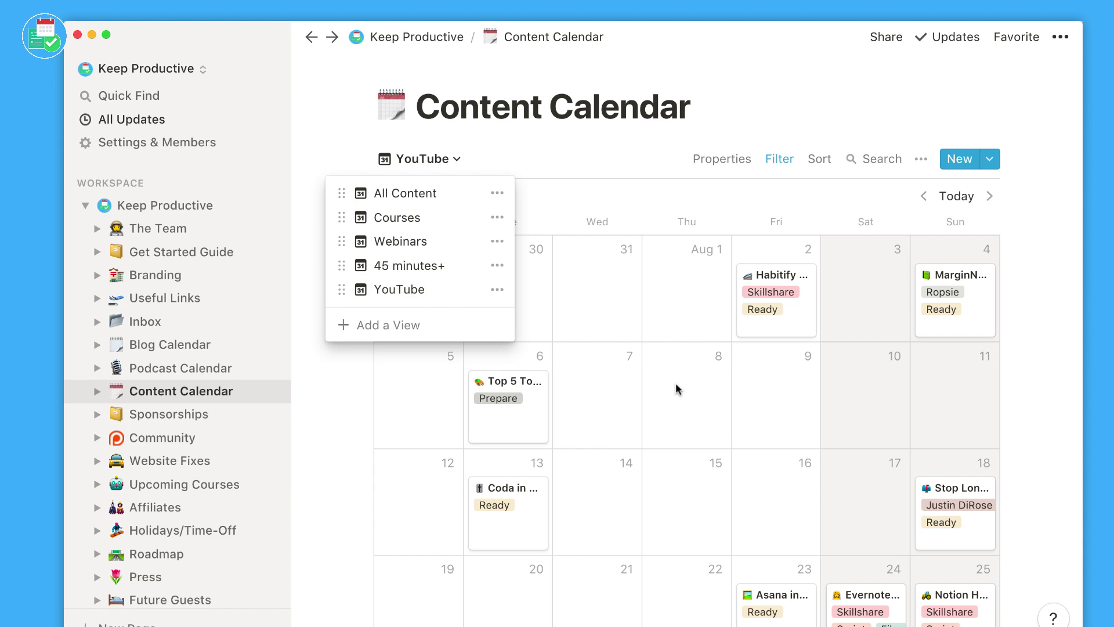
click(640, 384)
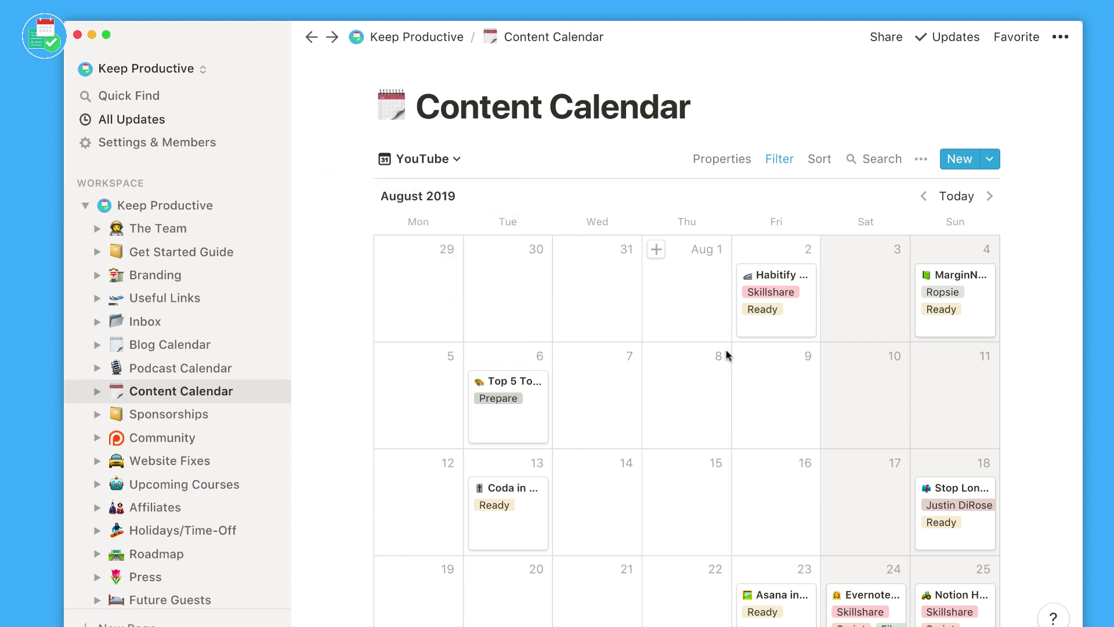
scroll(726, 406, down, 1)
click(723, 149)
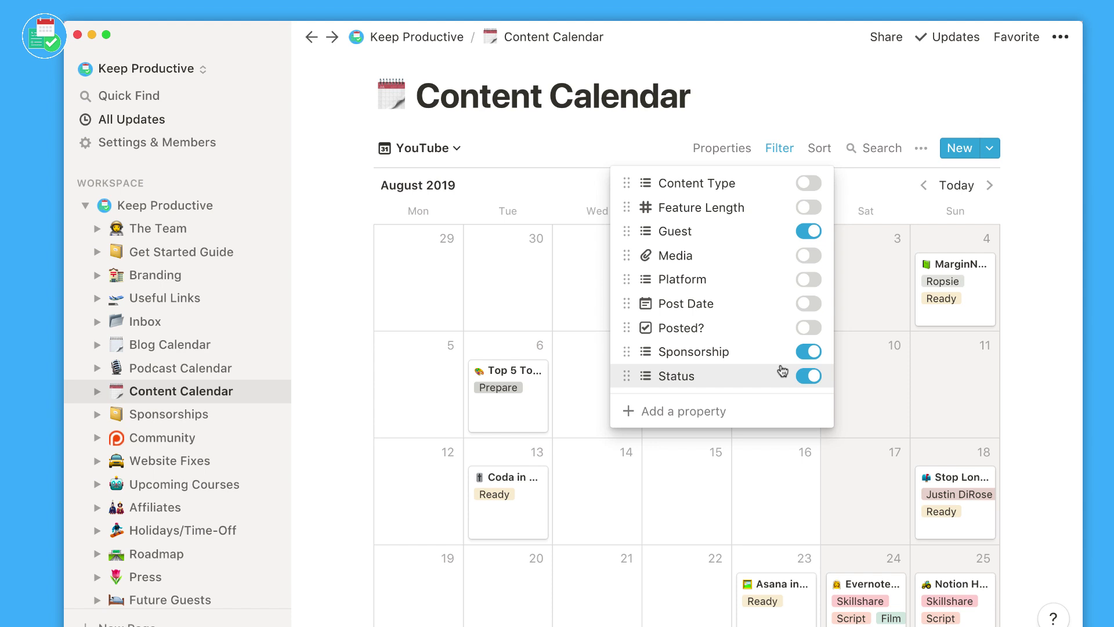
click(842, 273)
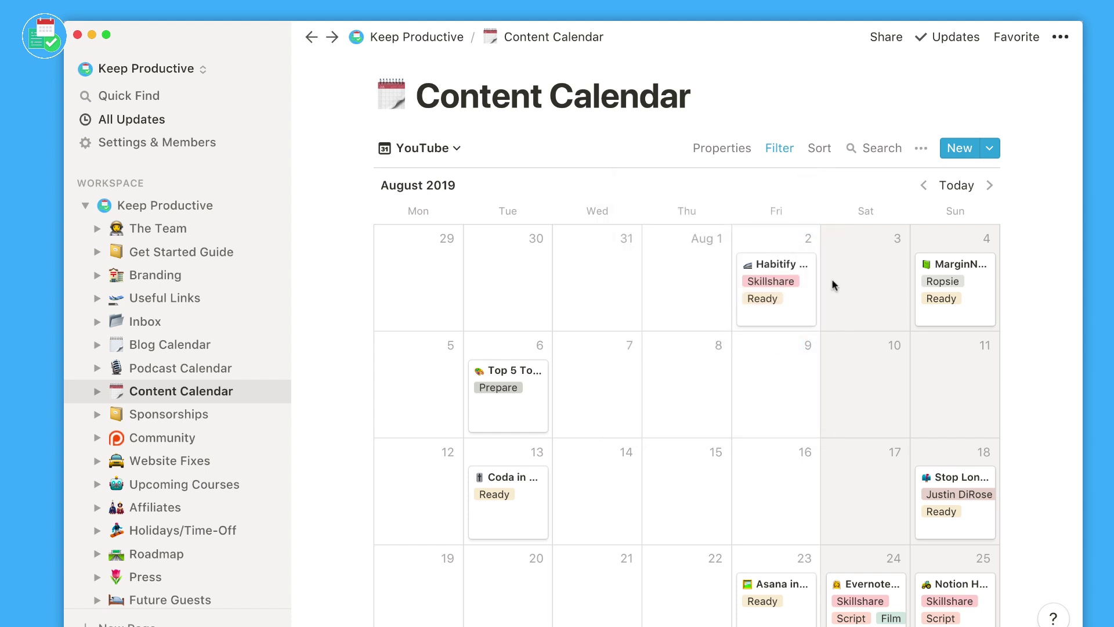
- Move Bear + Trello = Notion to Aug 30 and the calendar-spam video to Aug 29
scroll(861, 318, down, 5)
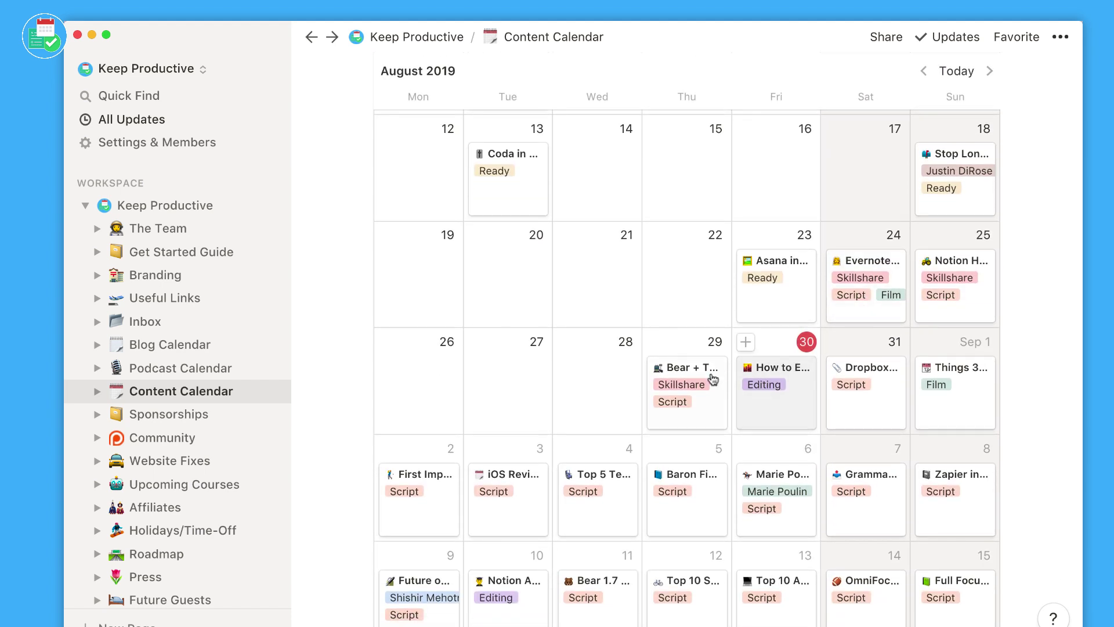
drag(704, 378, 766, 357)
drag(775, 444, 691, 378)
- Review the Bear + Trello = Notion and Aug 24 Evernote video pages
click(754, 370)
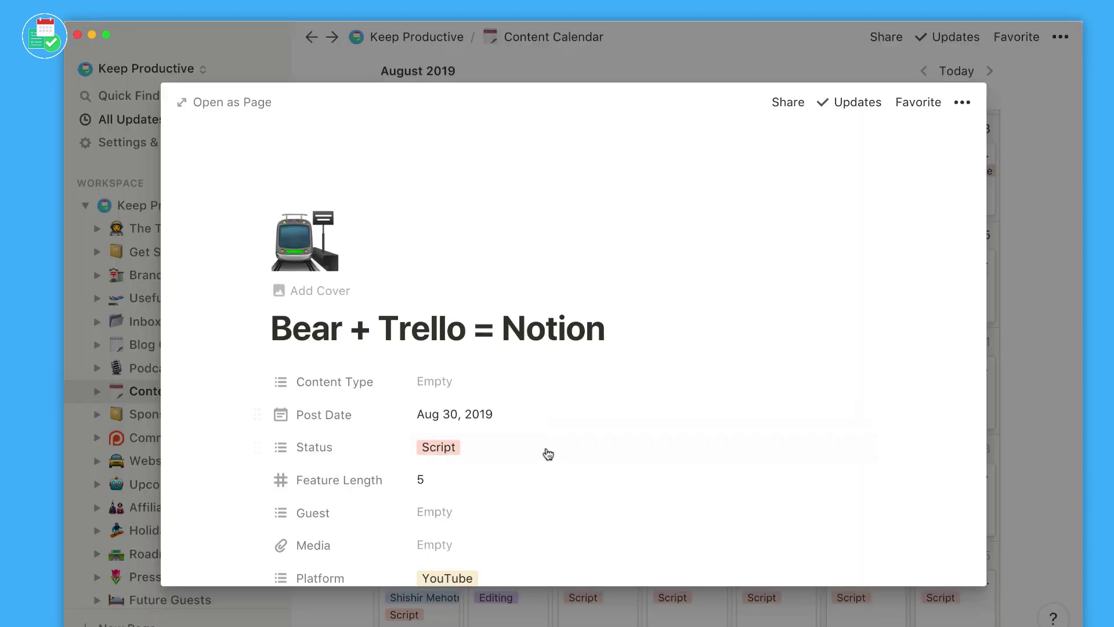
scroll(548, 454, down, 5)
scroll(549, 454, up, 5)
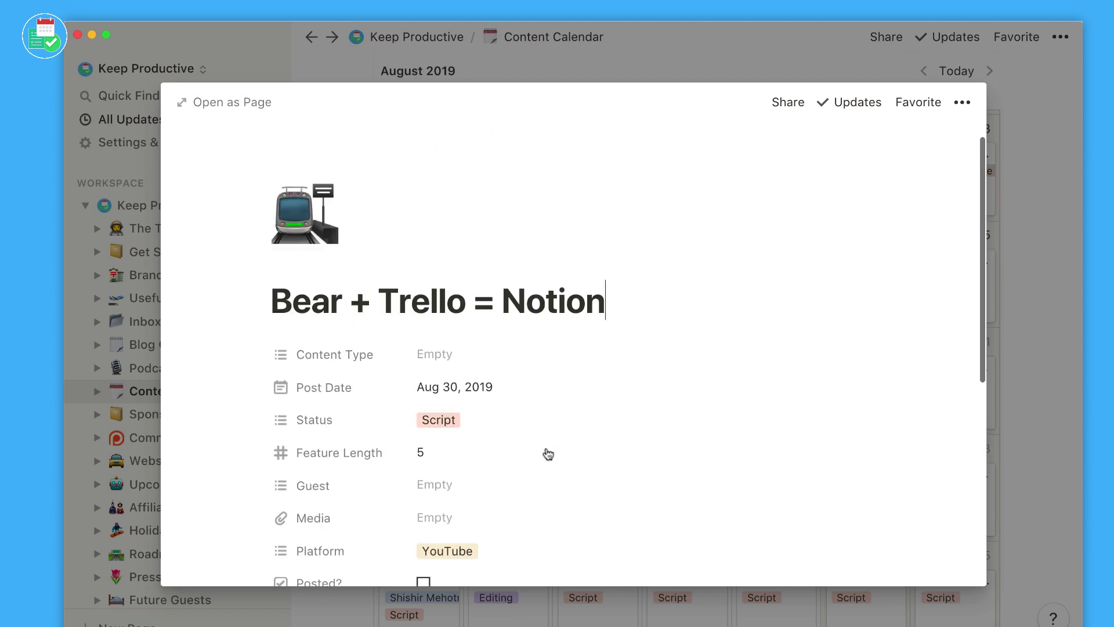
click(1018, 326)
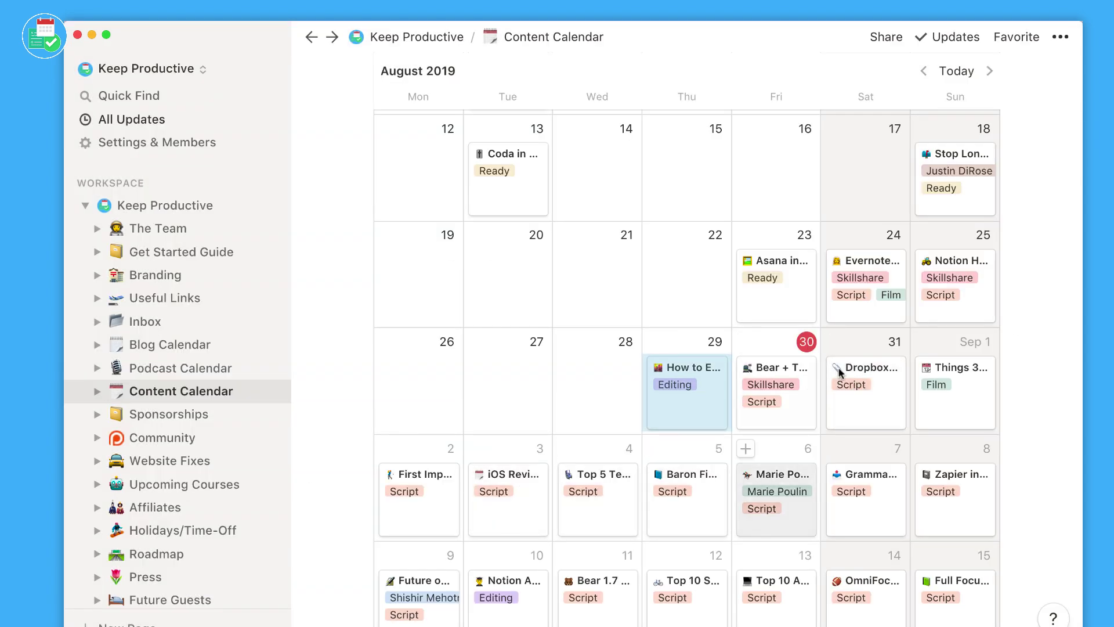
click(872, 266)
scroll(604, 462, down, 5)
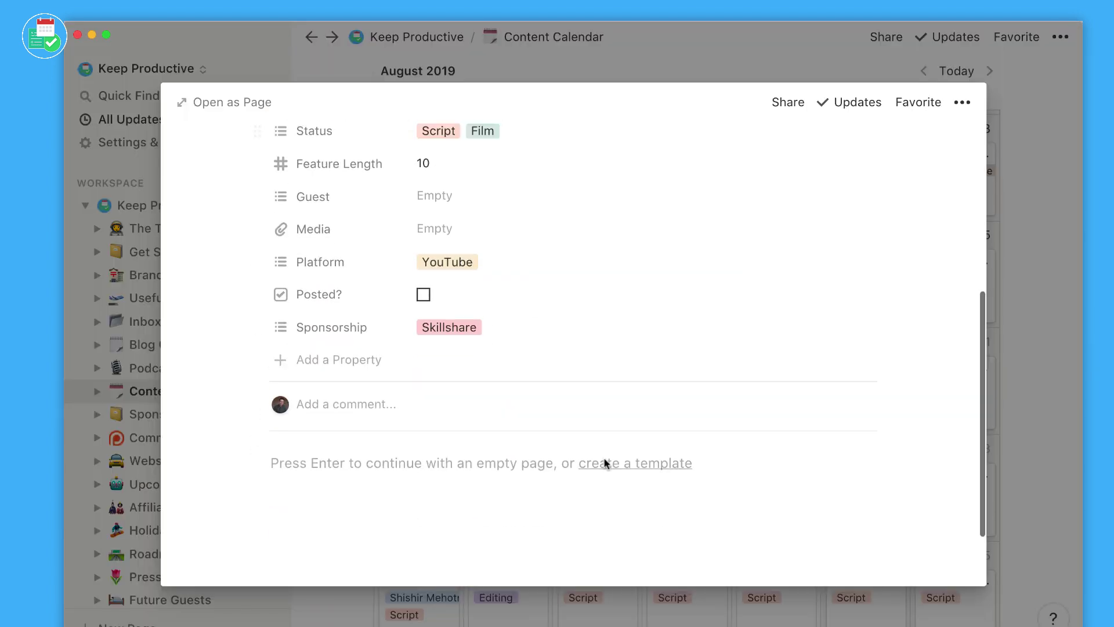
scroll(604, 463, up, 5)
click(994, 335)
- Review the Top 5 To-Do List Apps 2019 video page
scroll(970, 286, up, 3)
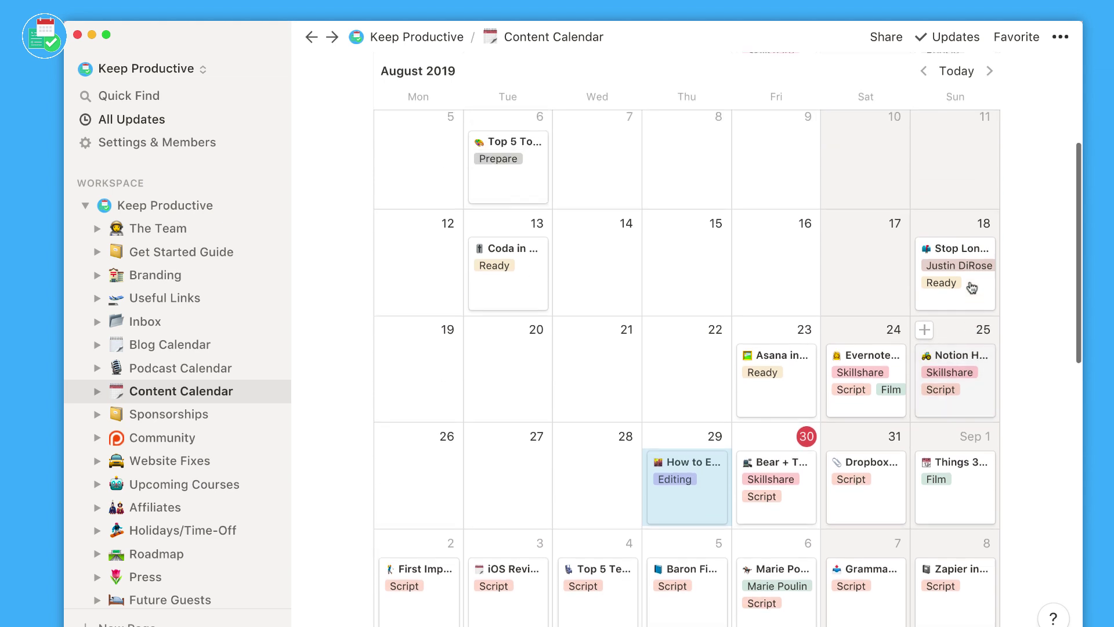
scroll(546, 252, up, 2)
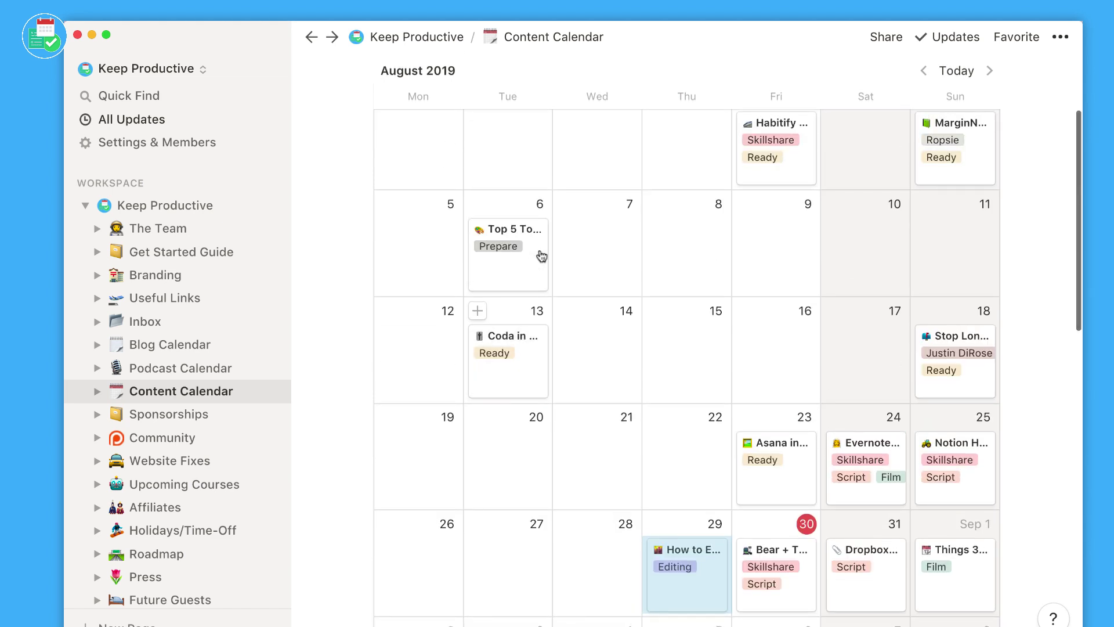
click(542, 234)
scroll(575, 378, down, 10)
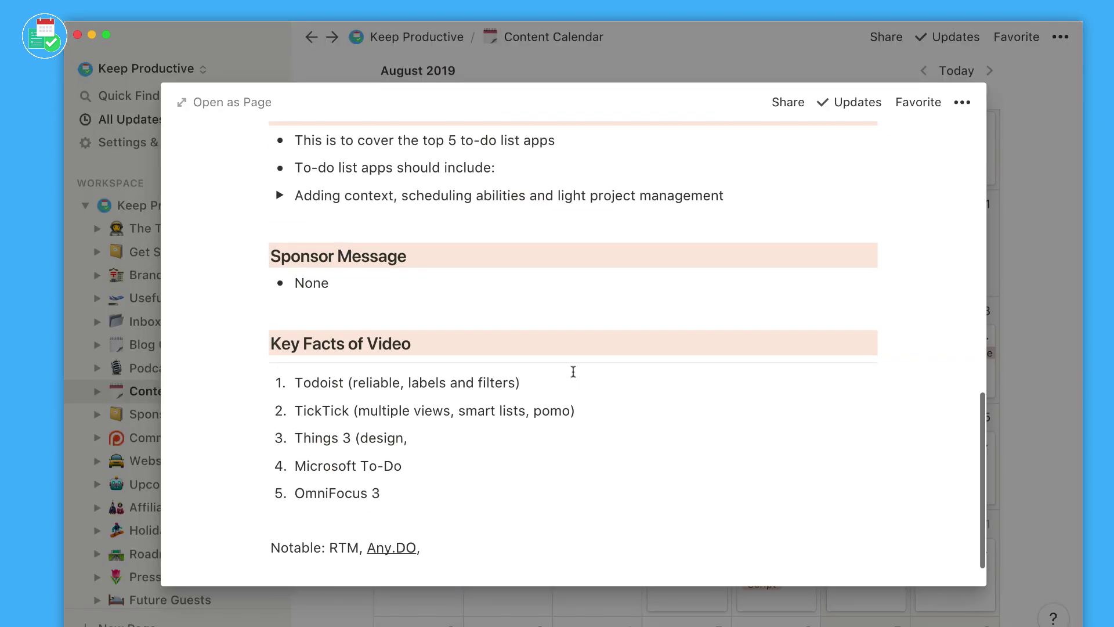
scroll(574, 371, up, 1)
scroll(573, 371, down, 2)
scroll(574, 371, up, 6)
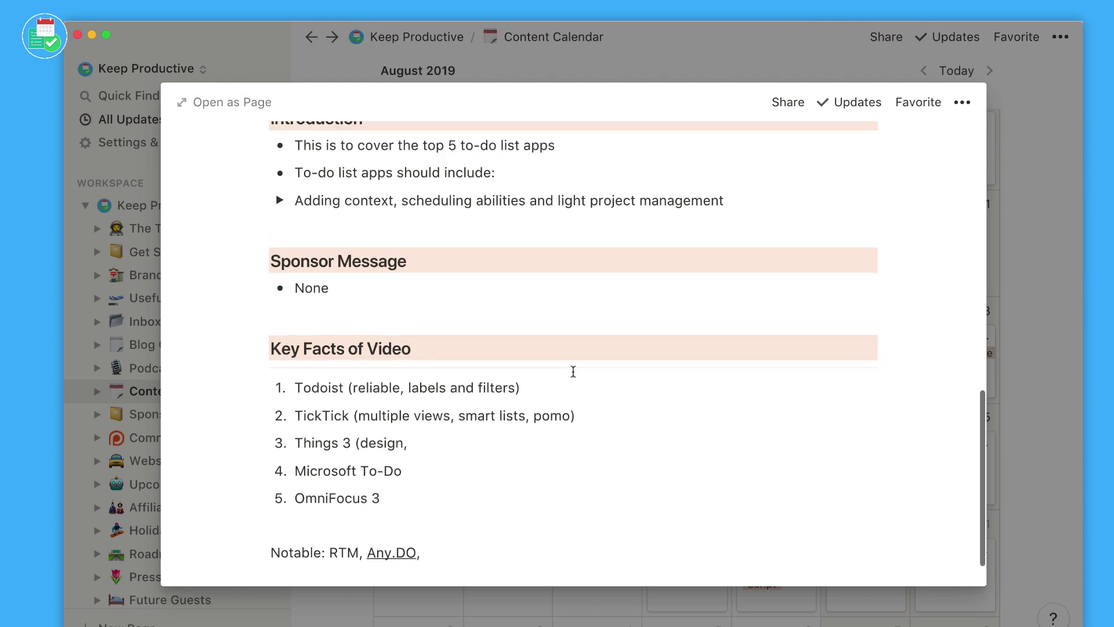
scroll(573, 376, up, 6)
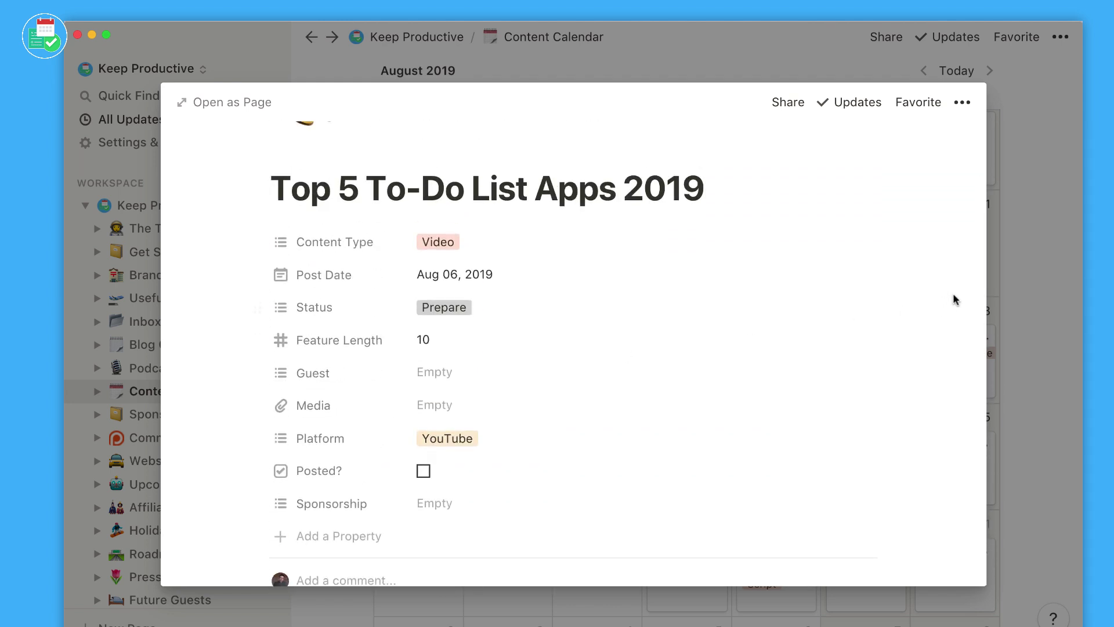
click(1018, 280)
- Mark How to Eliminate Calendar SPAM as posted and change its status from Editing to Ready
scroll(813, 433, down, 5)
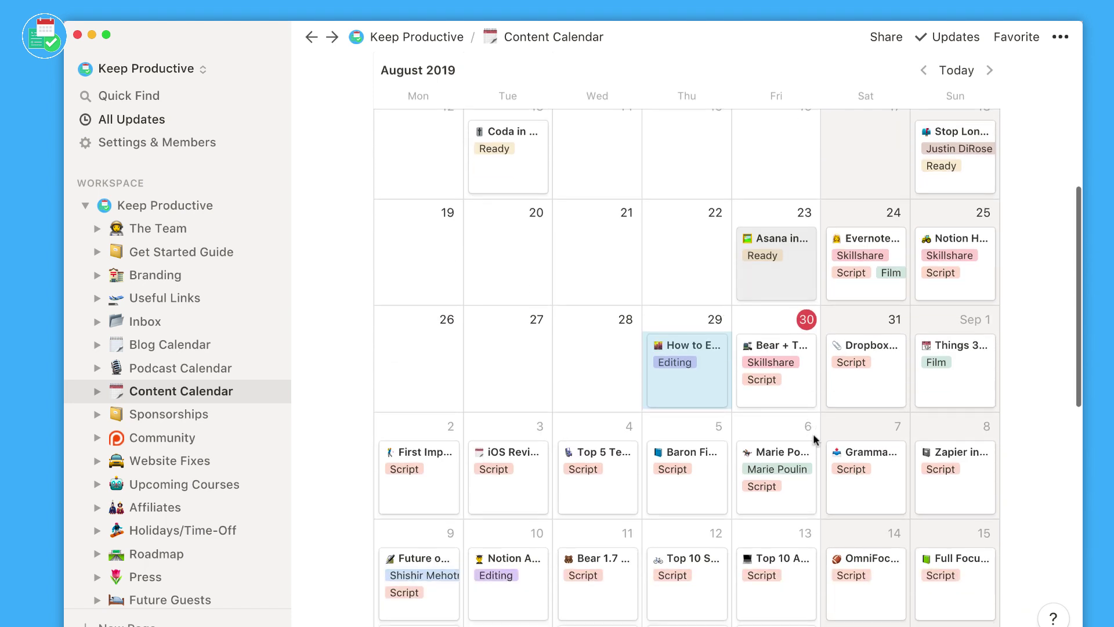
click(712, 372)
scroll(480, 464, down, 5)
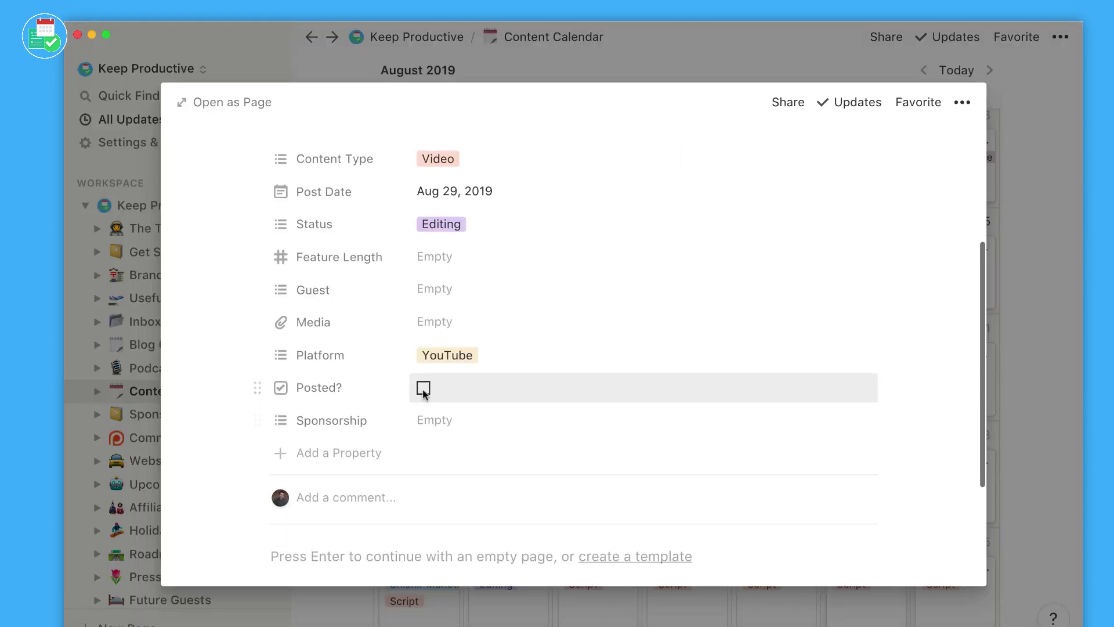
click(423, 388)
click(493, 219)
click(461, 280)
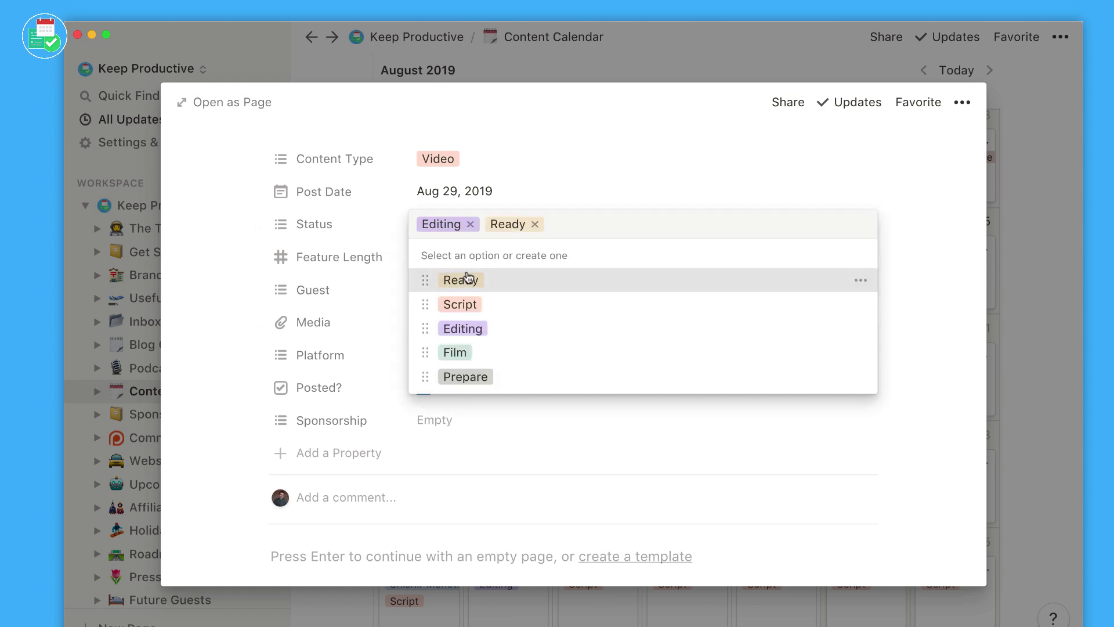
click(470, 224)
click(540, 186)
click(1018, 258)
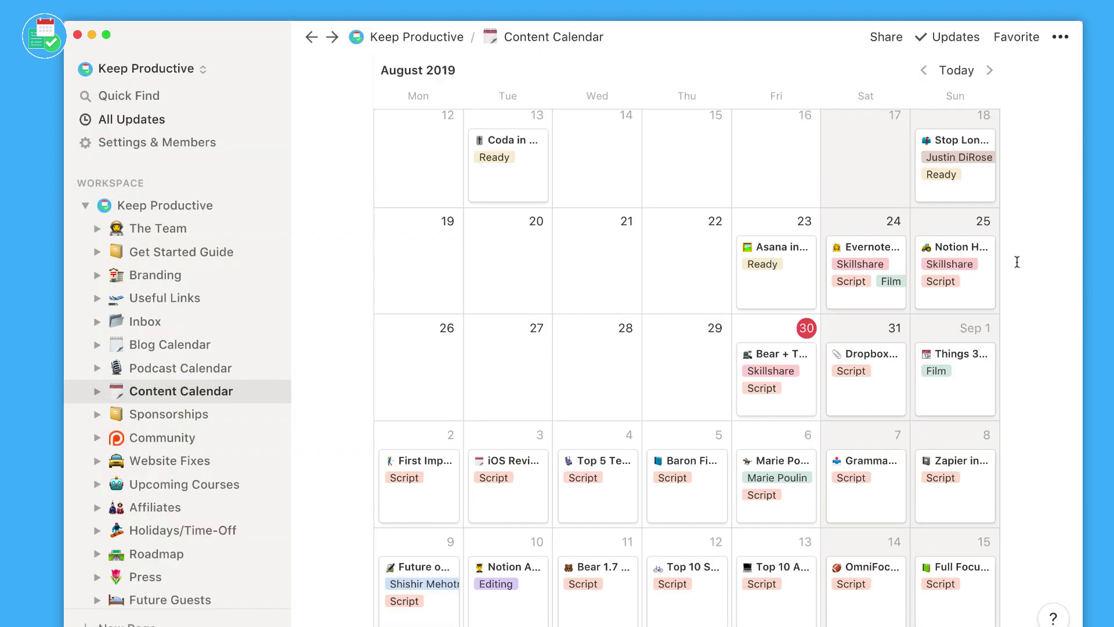
scroll(788, 373, up, 5)
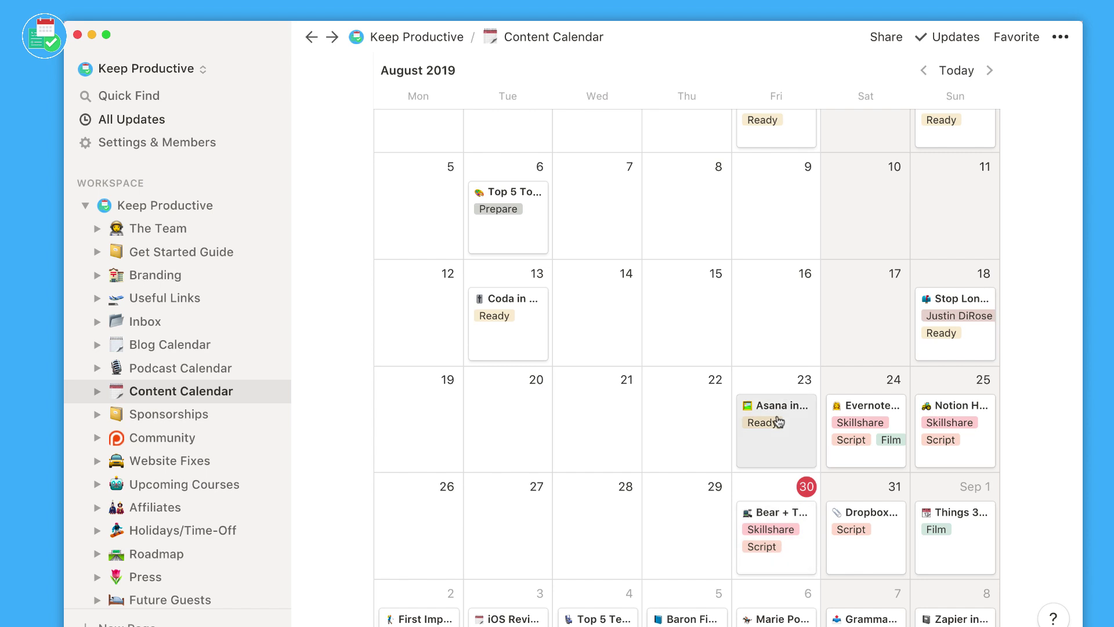
scroll(785, 357, up, 5)
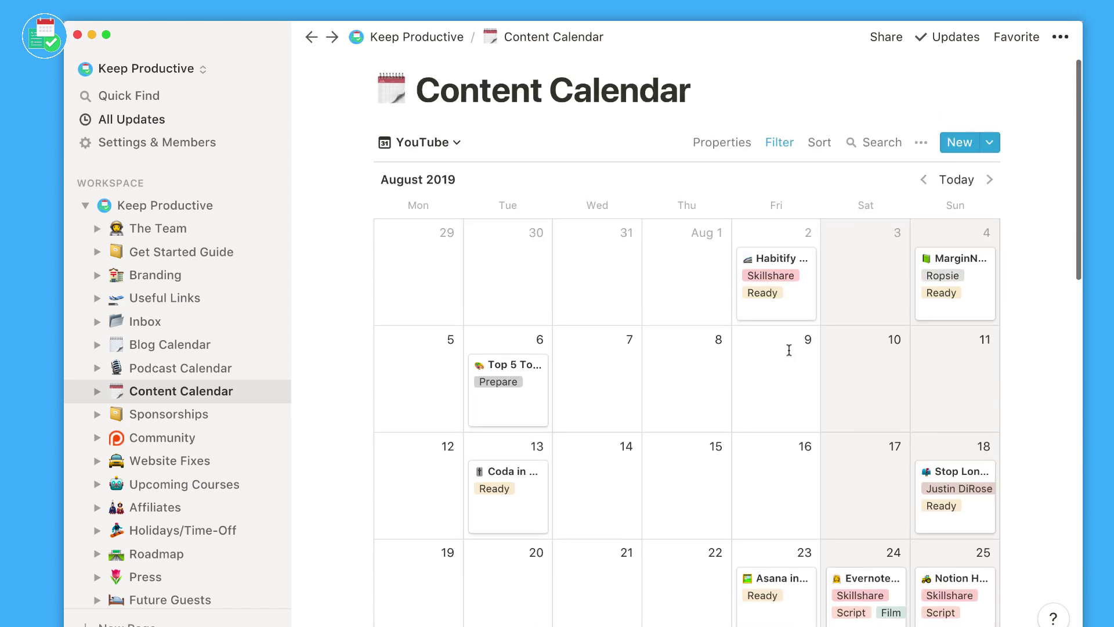
click(796, 150)
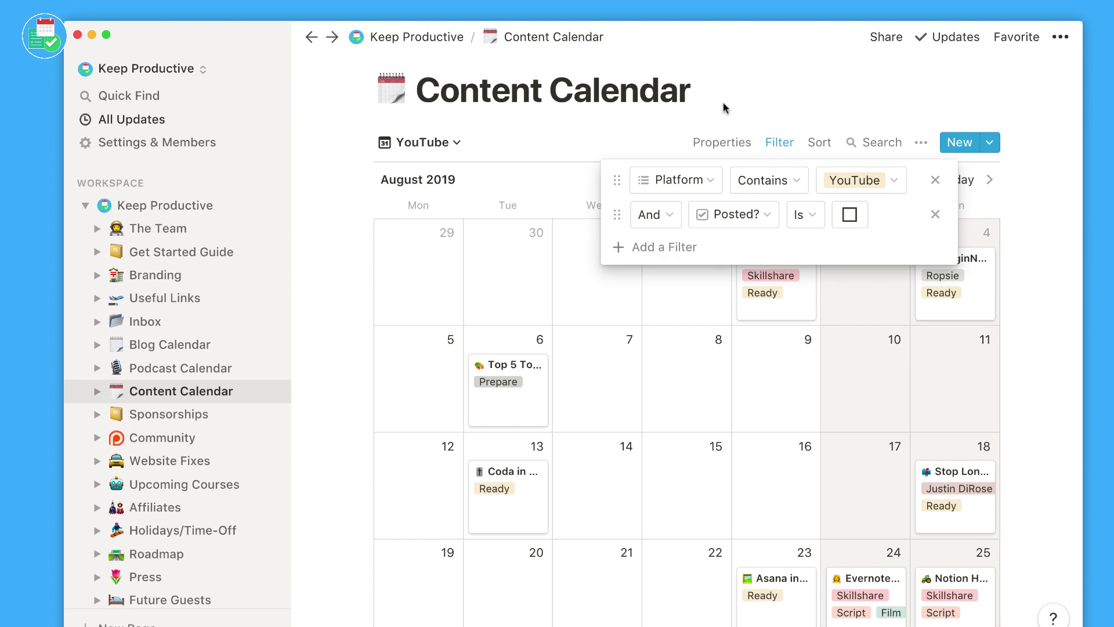
click(974, 127)
click(988, 154)
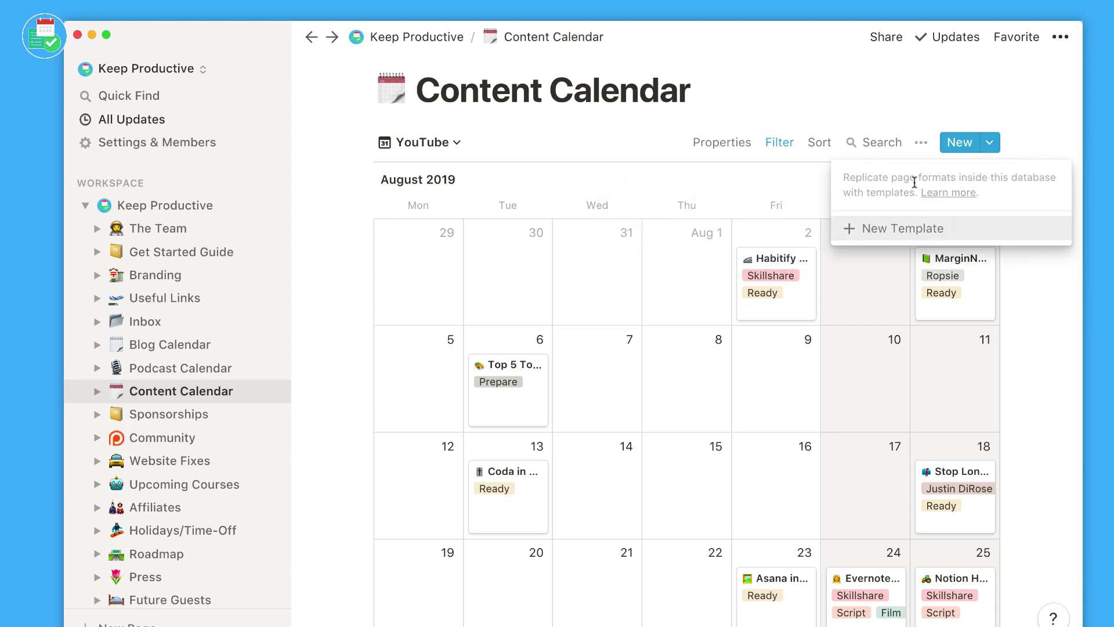
click(923, 126)
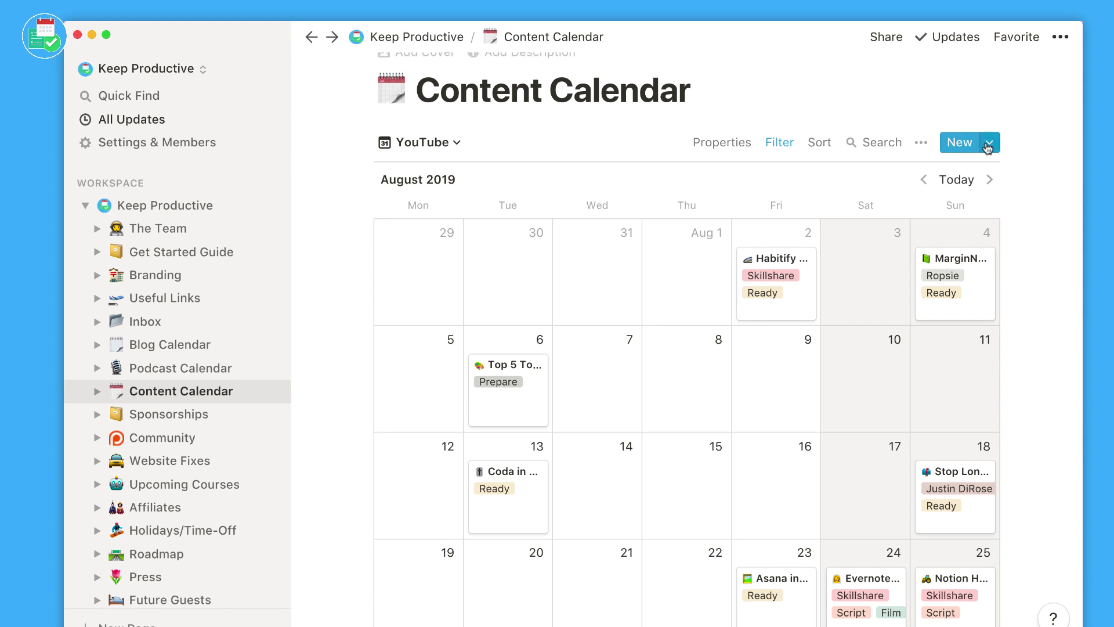
click(389, 143)
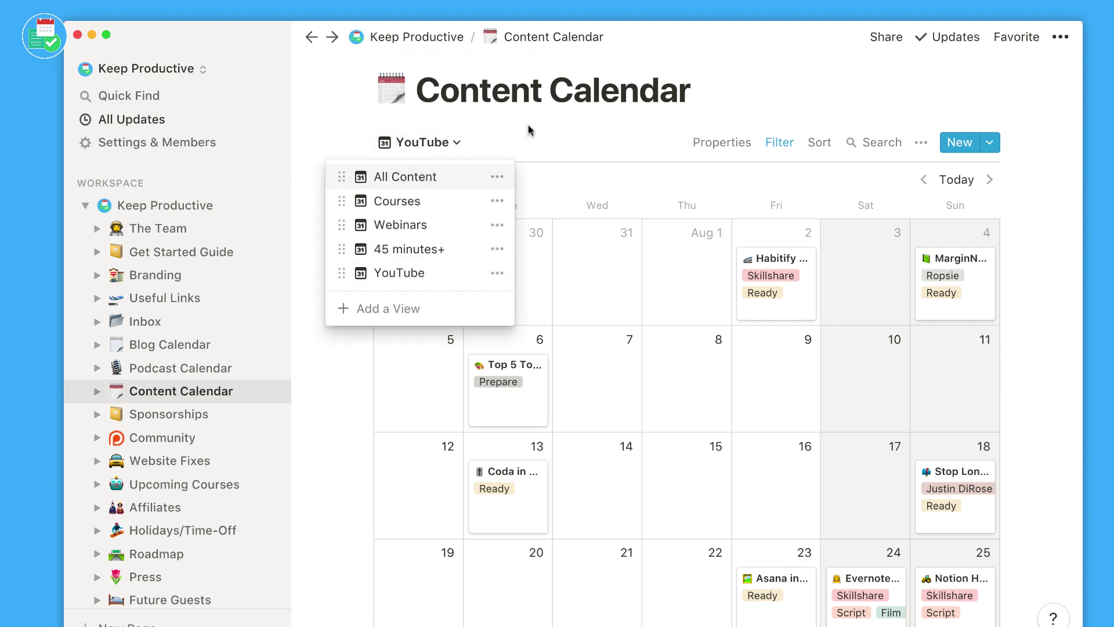
click(275, 282)
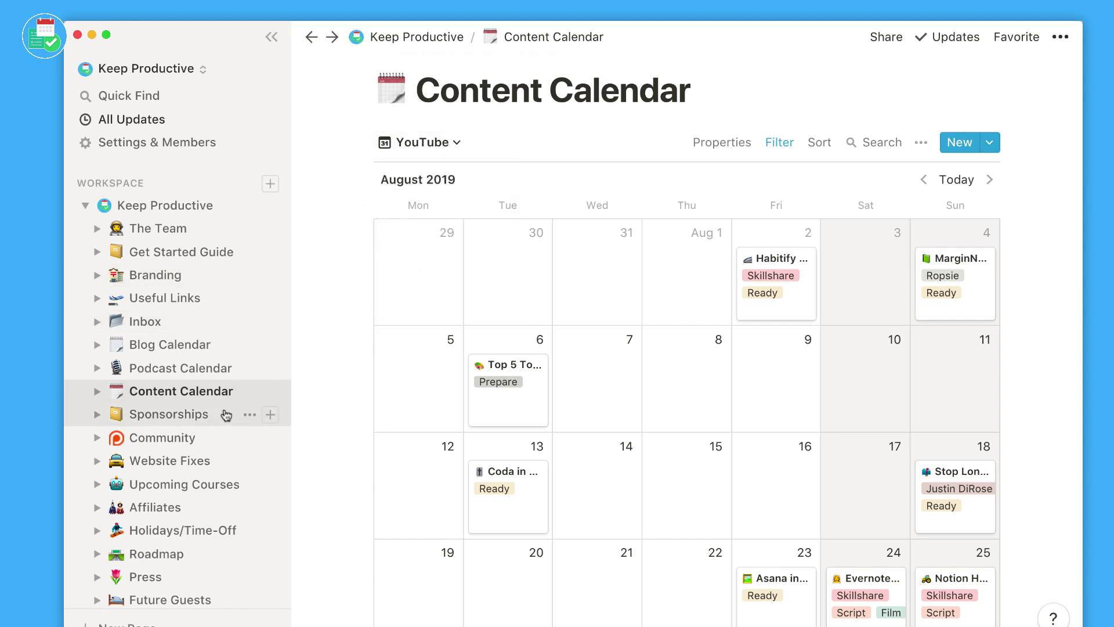